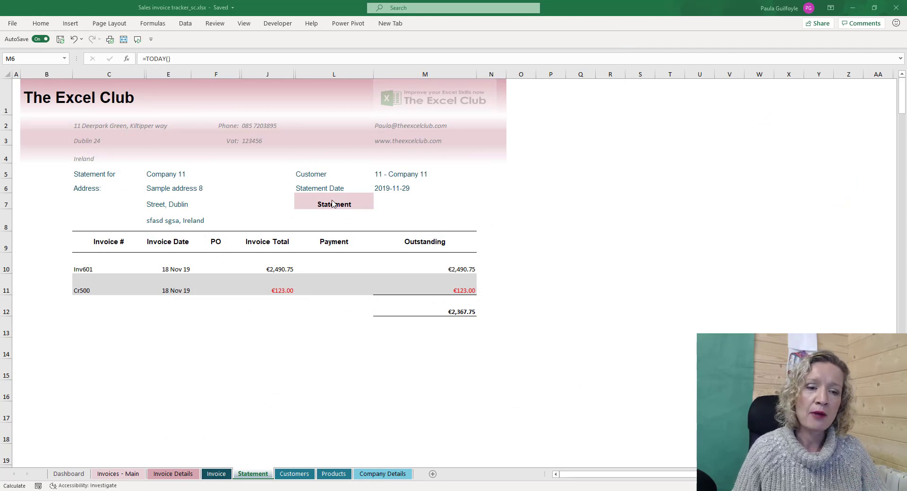
Step: Switch the statement type in L7 to Transation Listing
click(303, 202)
click(378, 204)
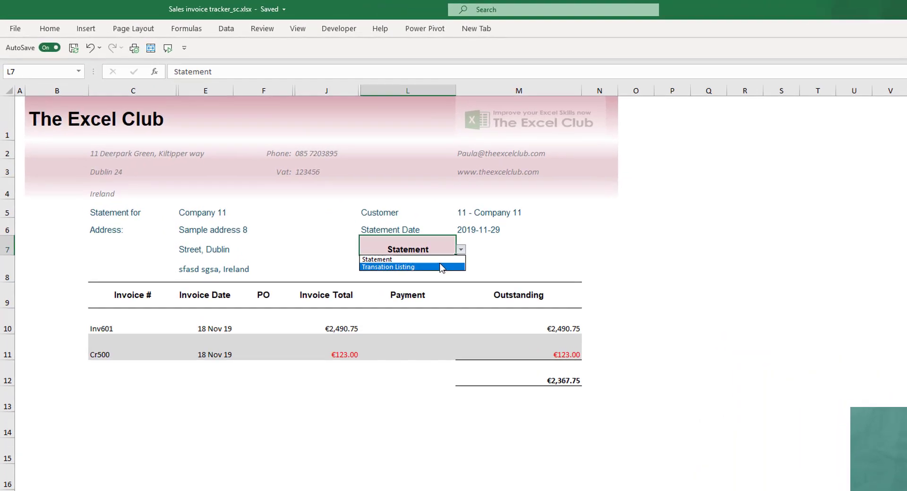
click(363, 219)
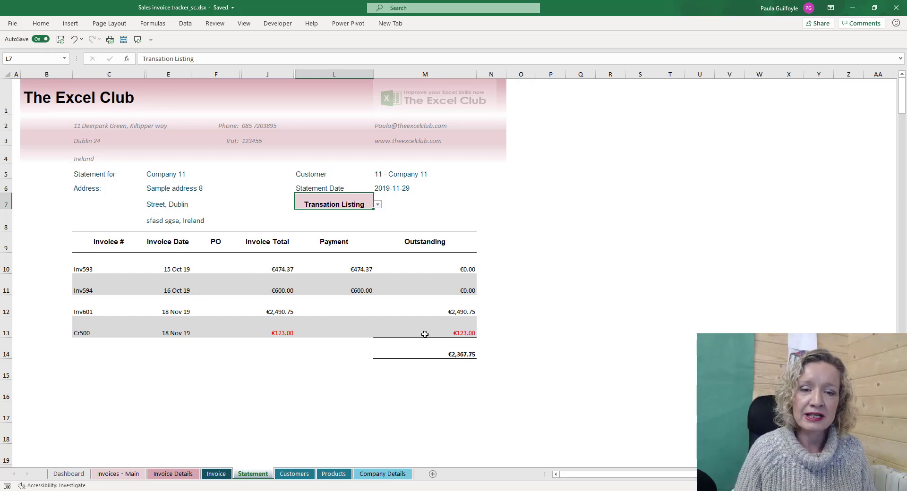
Step: Enter the formula =MOD(ROW(),2) in cell O10, beside the first invoice line
click(522, 263)
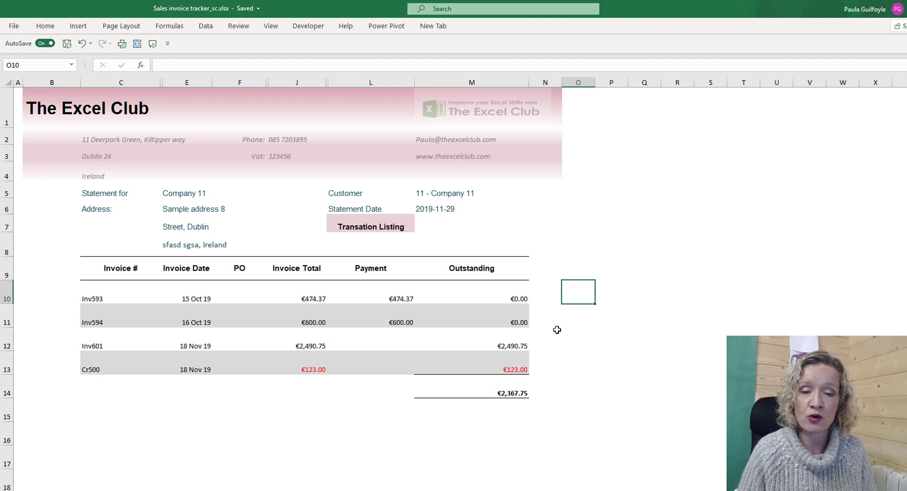
text(=mod)
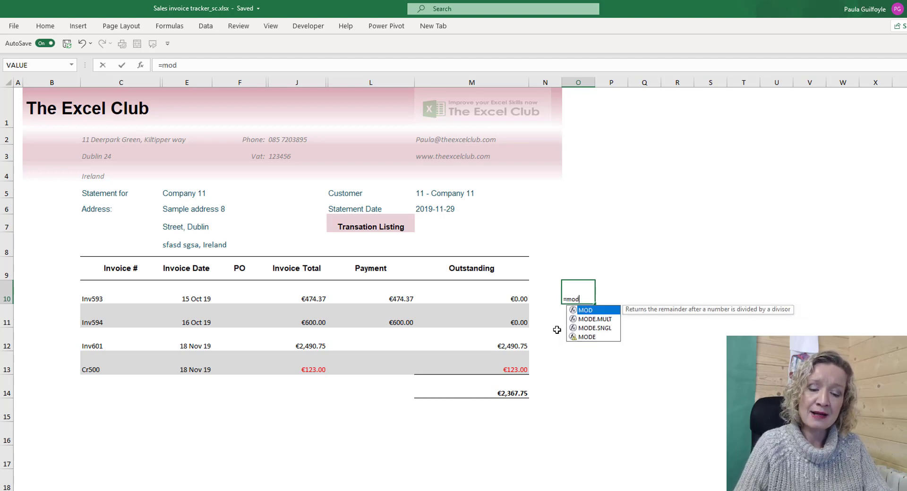
text(()
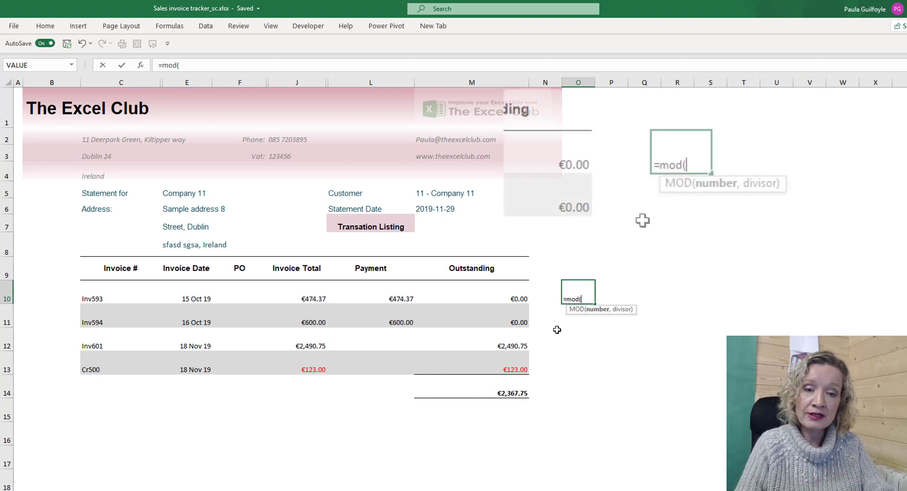
text(row())
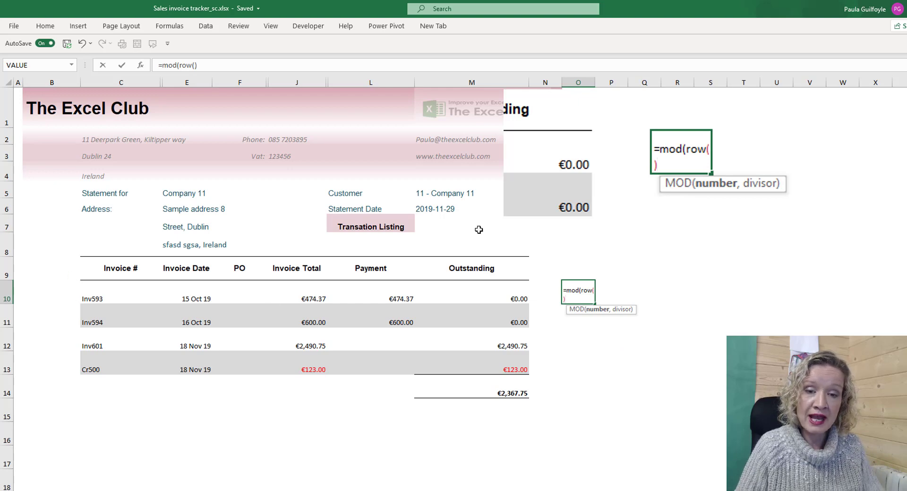
text(,)
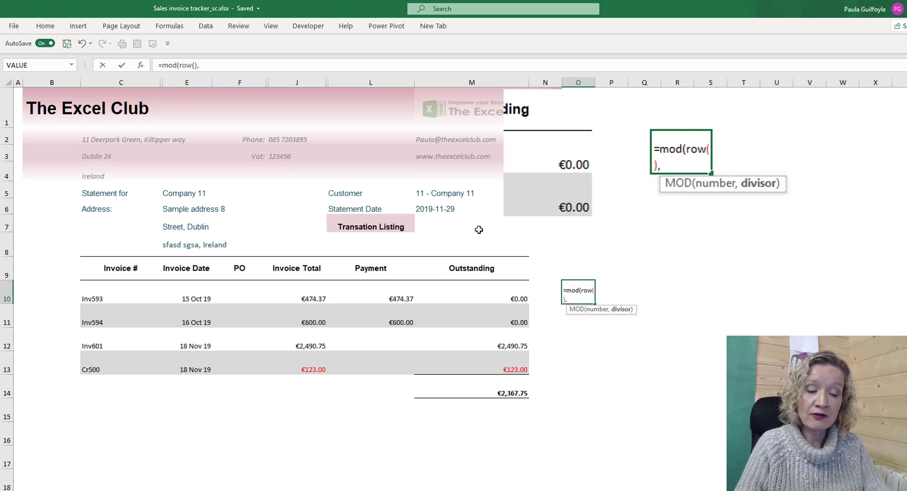
text(2)
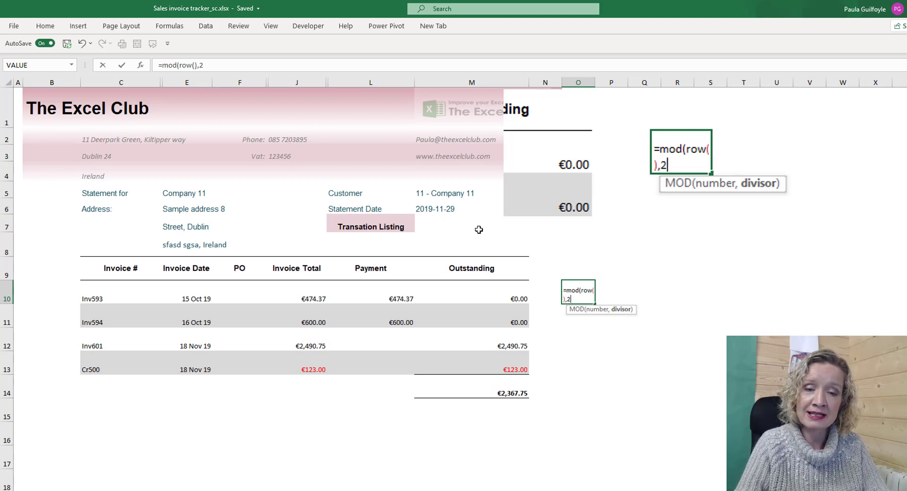
text())
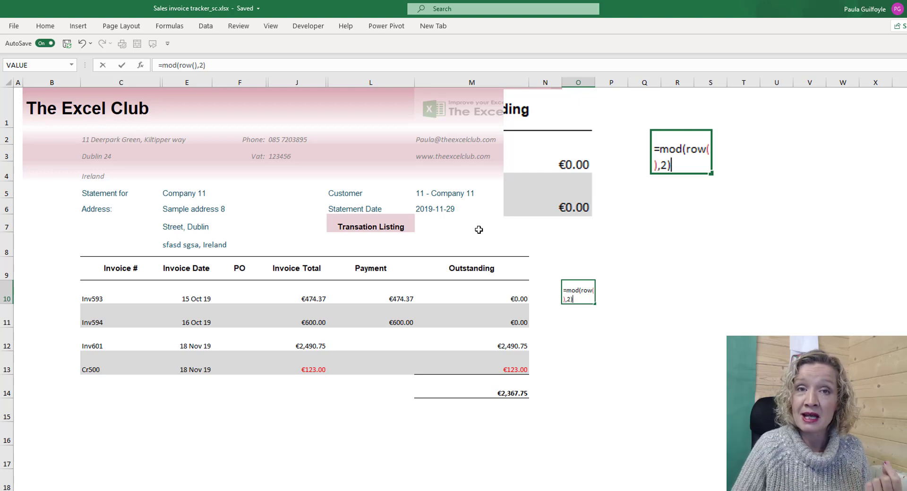
key(Return)
Step: Fill the MOD formula from O10 down to O17
click(577, 298)
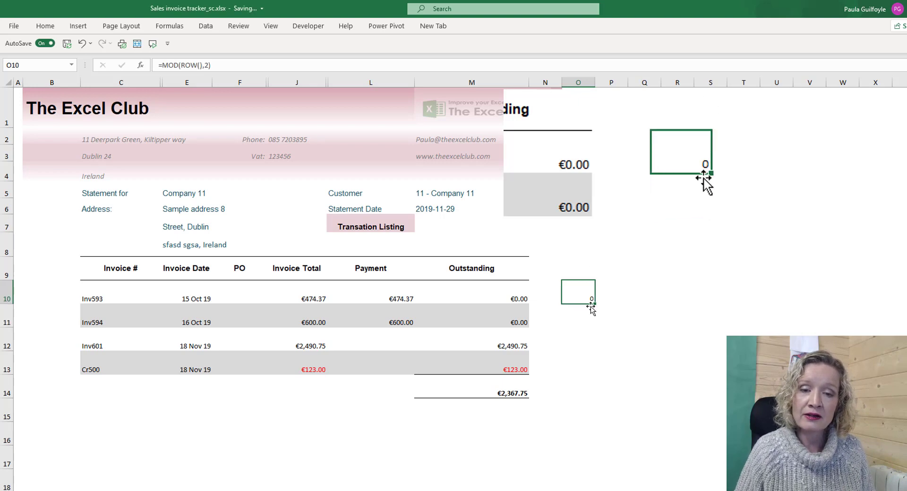
drag(594, 304, 594, 458)
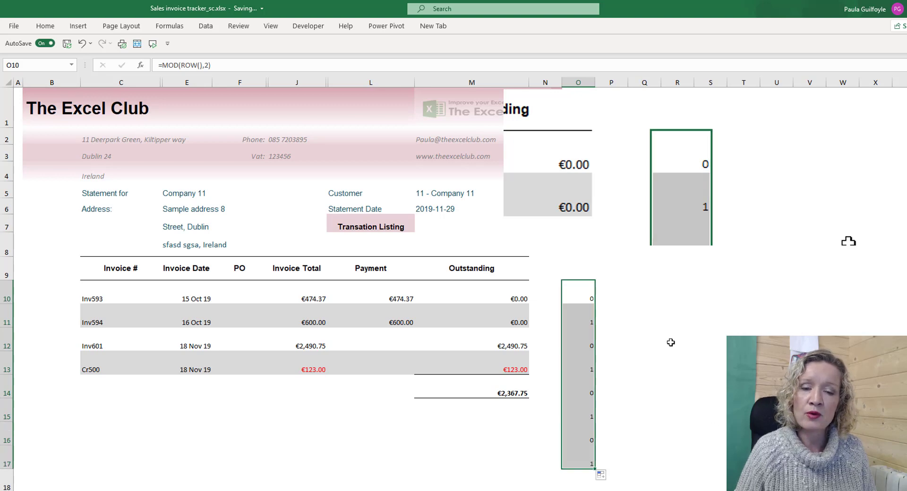
click(574, 319)
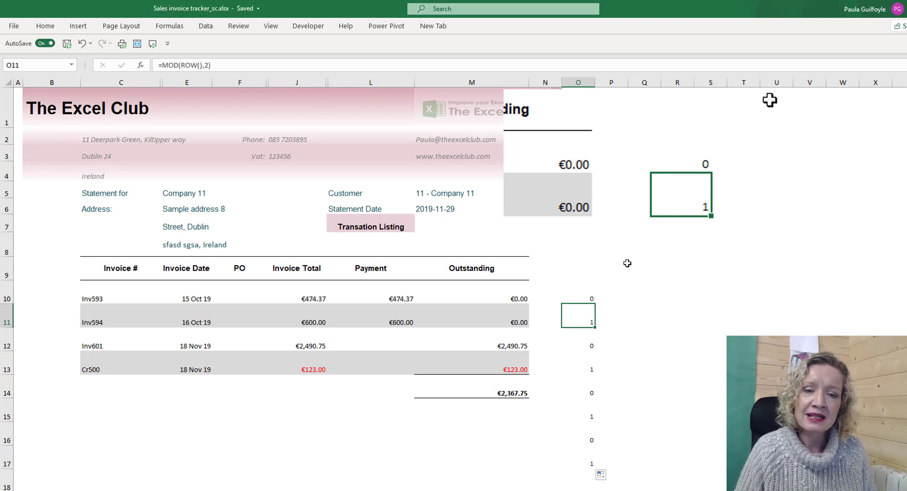
Step: Extend the formula in O10 to =MOD(ROW(),2)=1 and fill it down to O17
click(584, 291)
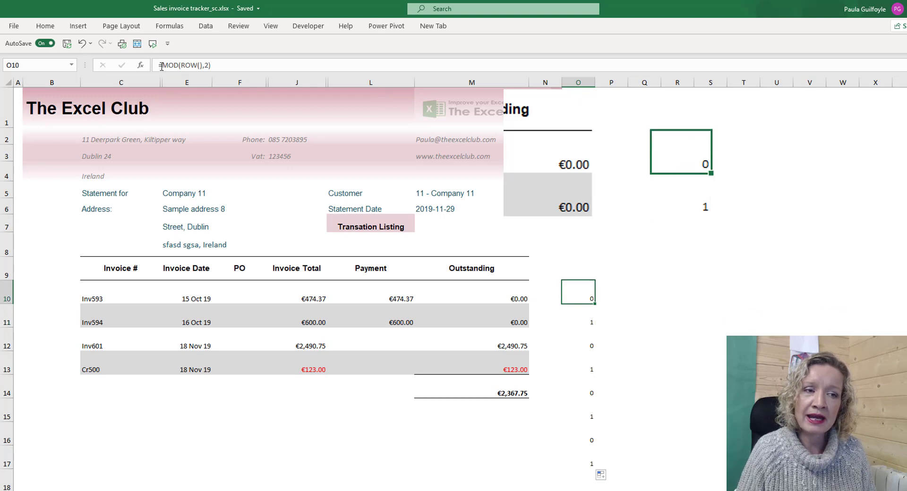
click(197, 65)
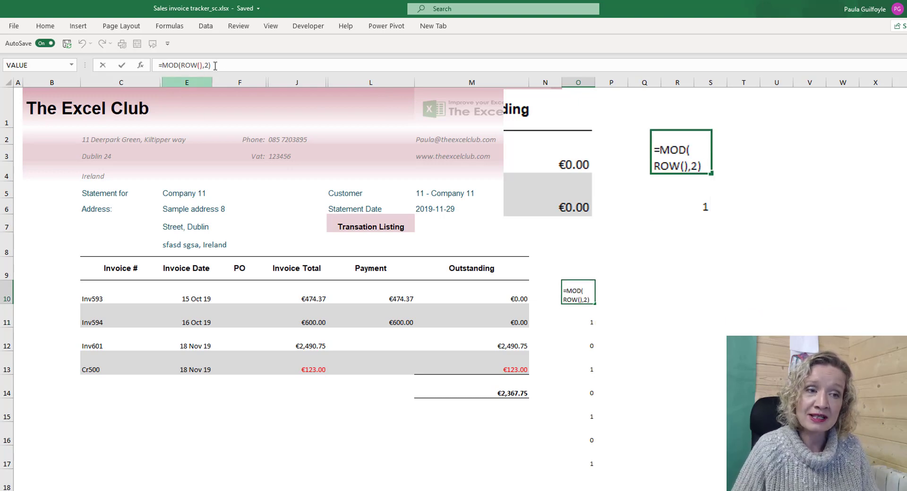
text(=1)
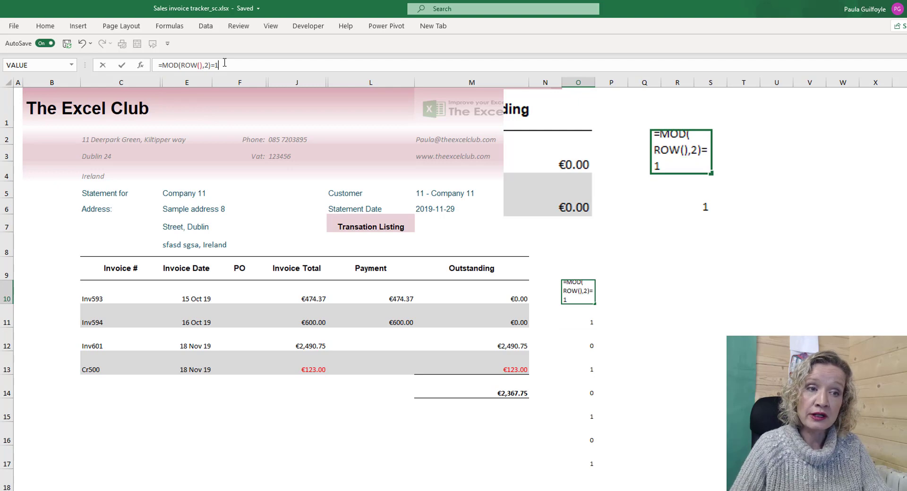
key(Return)
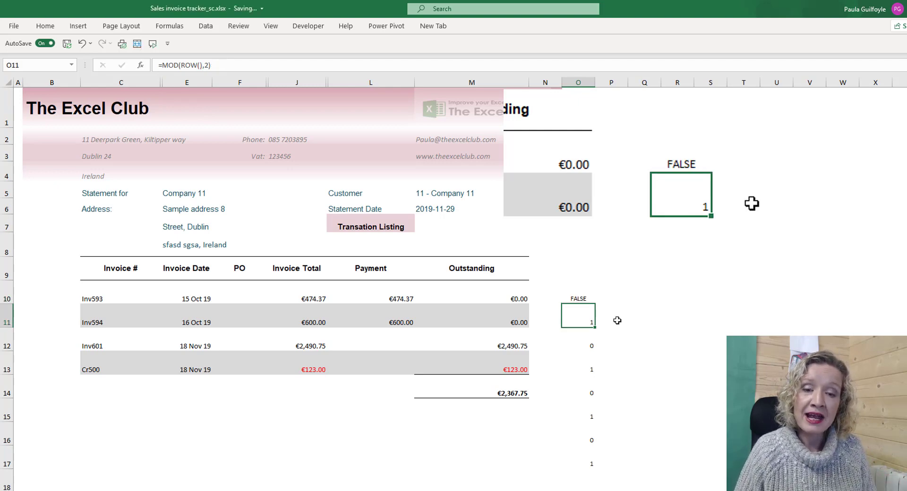
click(580, 291)
drag(594, 304, 591, 468)
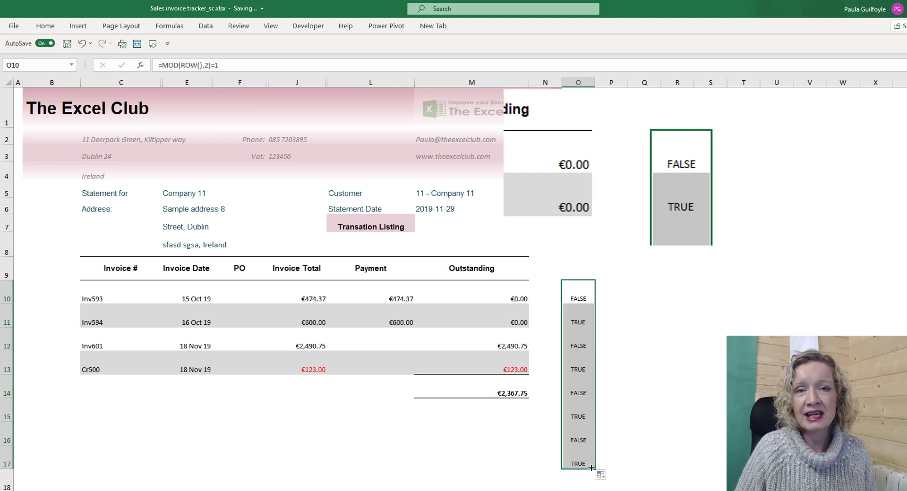
click(220, 65)
drag(220, 65, 141, 65)
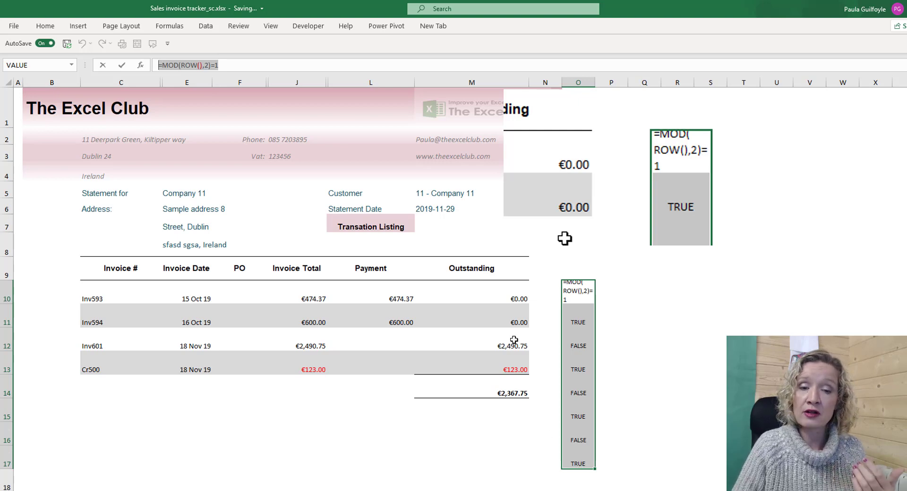
key(Return)
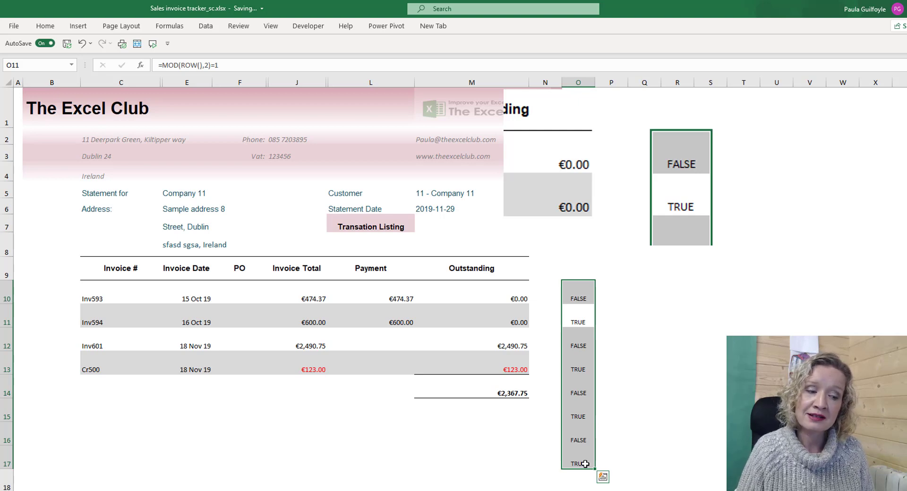
Step: Enter =NOT(ISBLANK(C10)) in P10 to test for an invoice number, and fill it down to P17
click(607, 288)
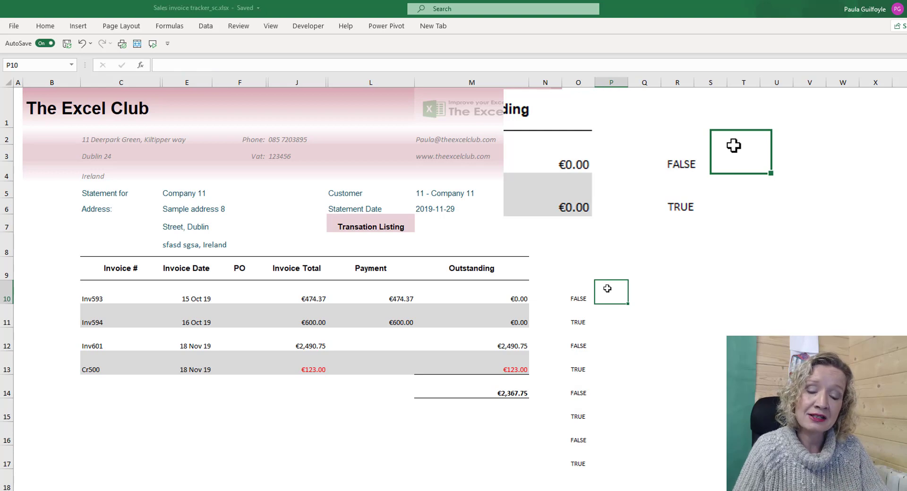
text(=)
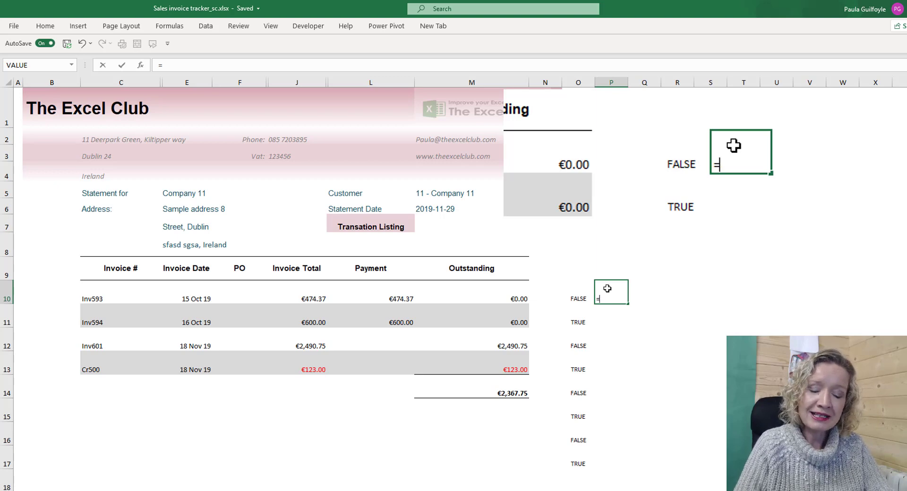
text(not()
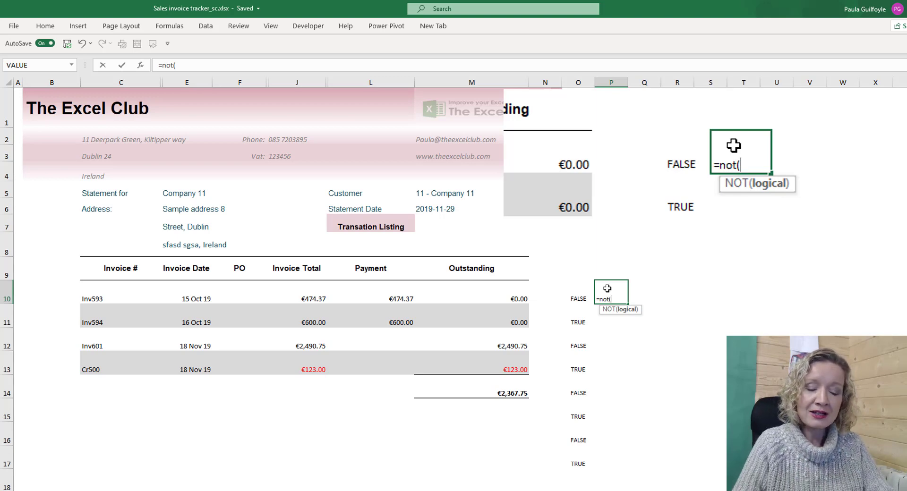
text(isbl)
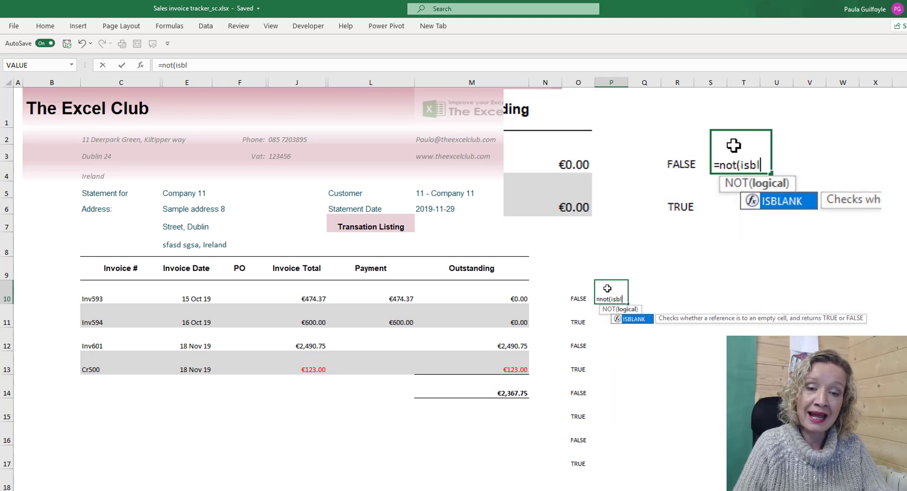
key(Tab)
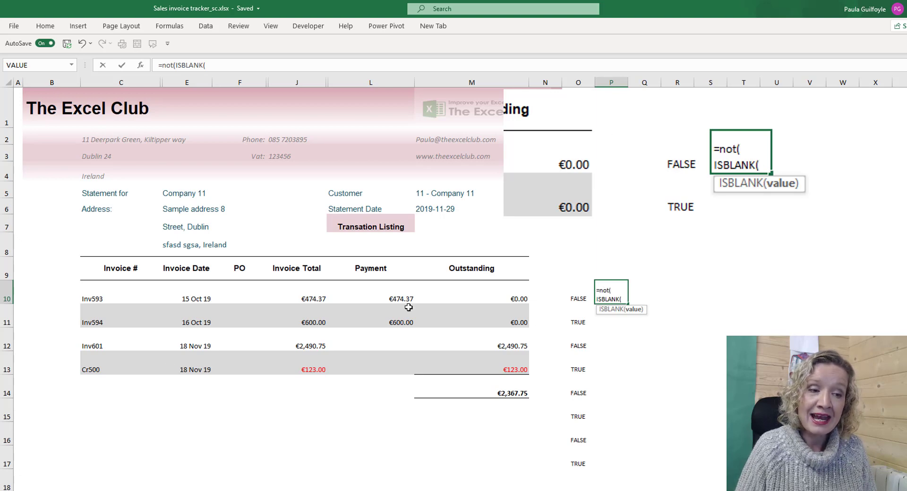
click(85, 296)
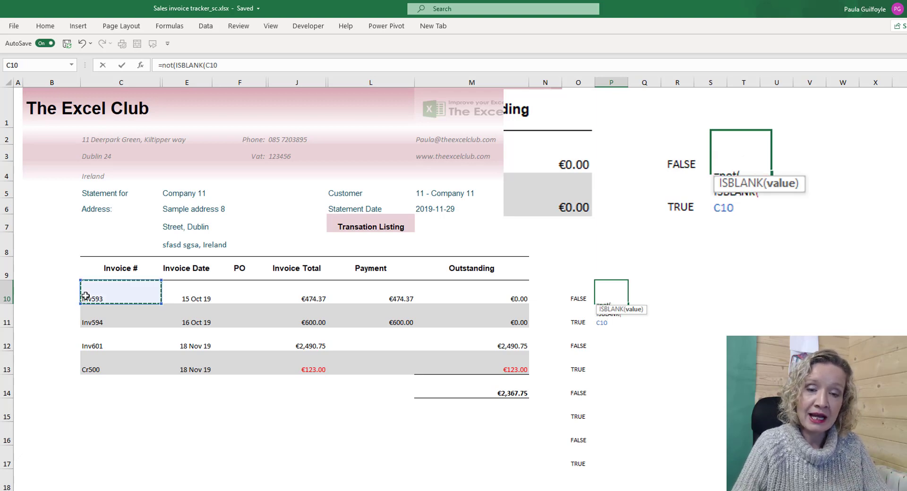
text())
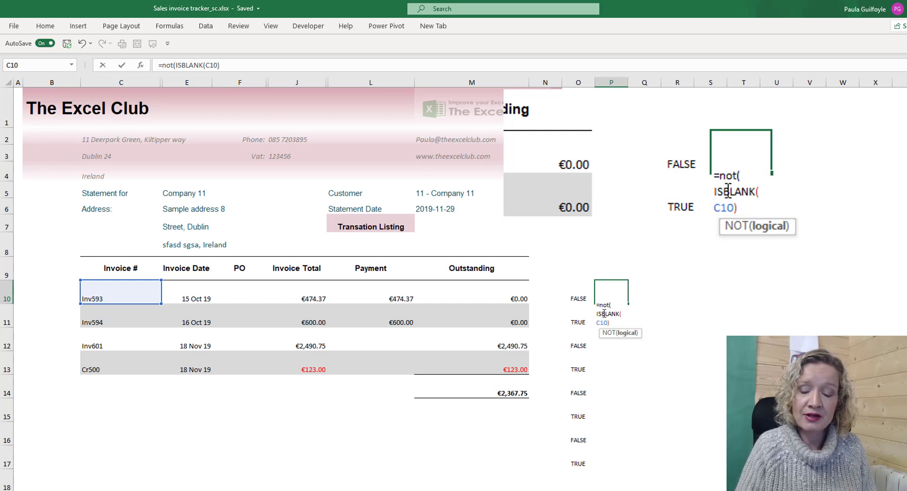
key(Return)
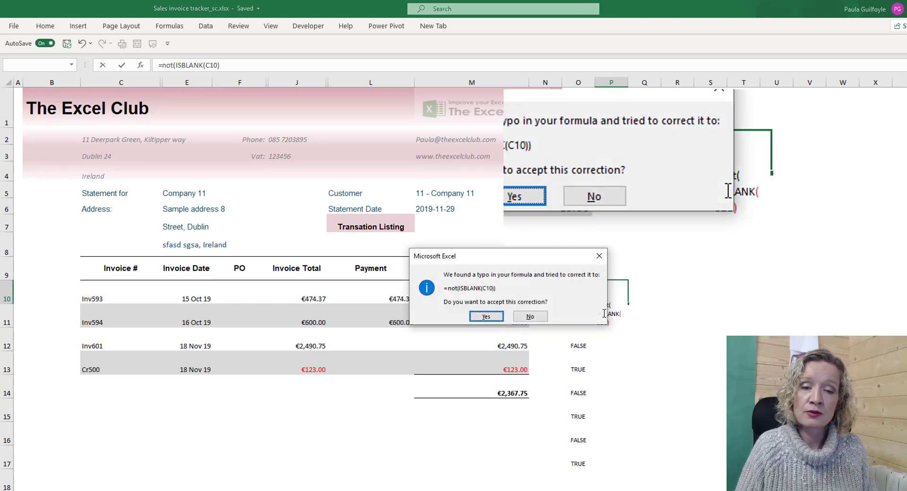
click(484, 316)
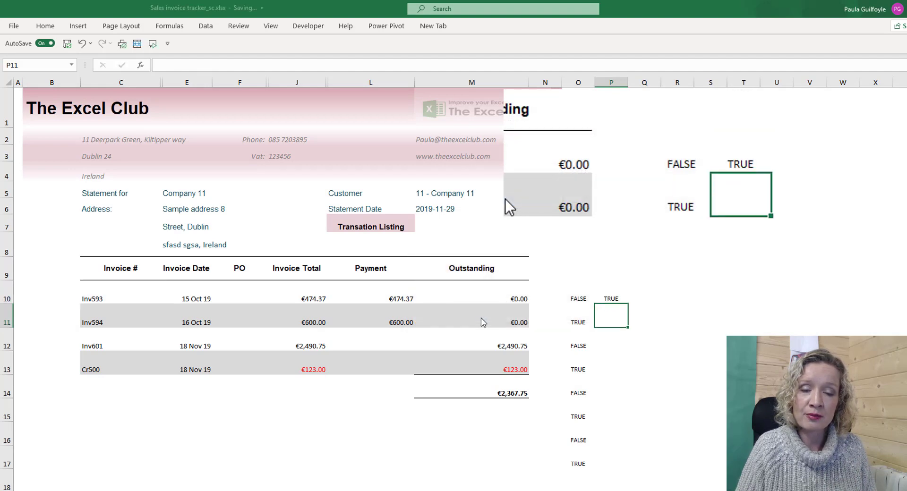
click(619, 293)
drag(628, 304, 622, 473)
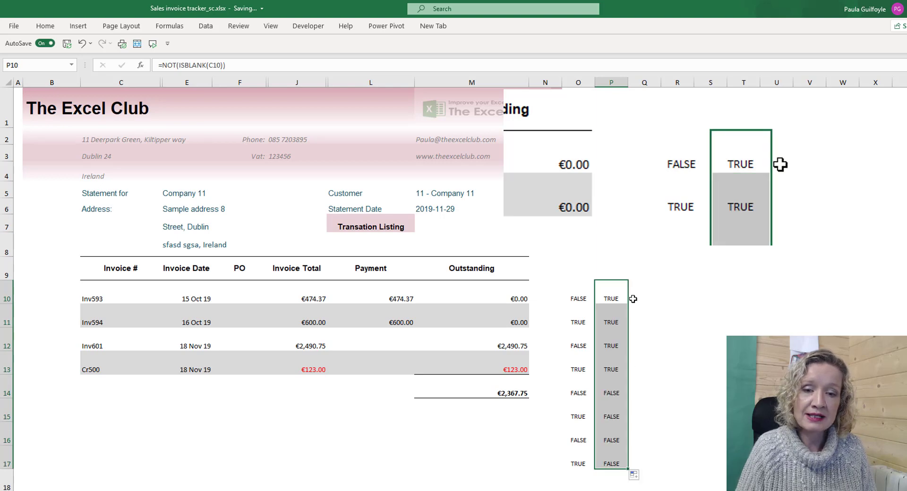
click(610, 294)
click(613, 322)
click(610, 345)
click(94, 346)
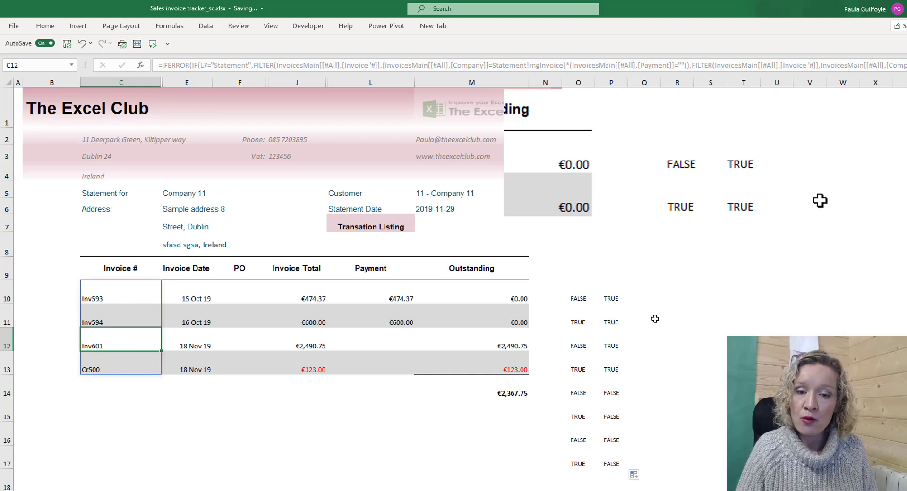
Step: Enter =(AND(O10,P10)) in Q10 to combine the two tests, and fill it down to Q17
click(646, 300)
text(=)
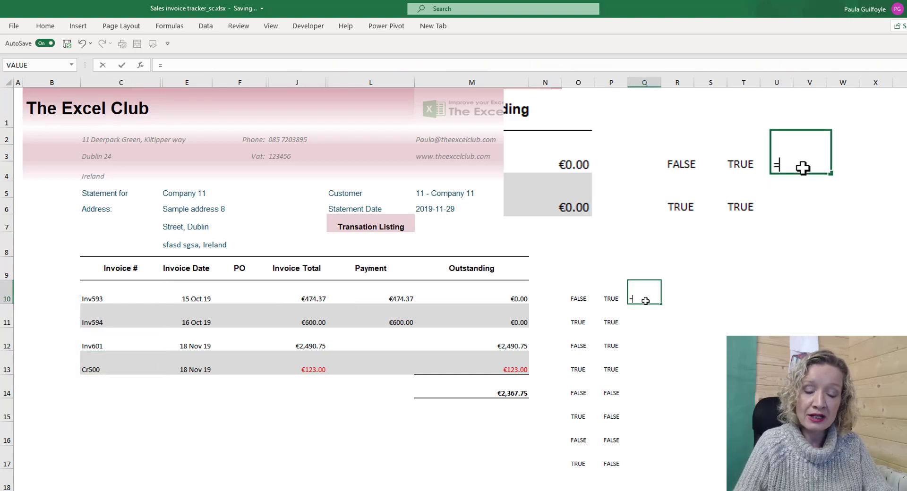
text((and()
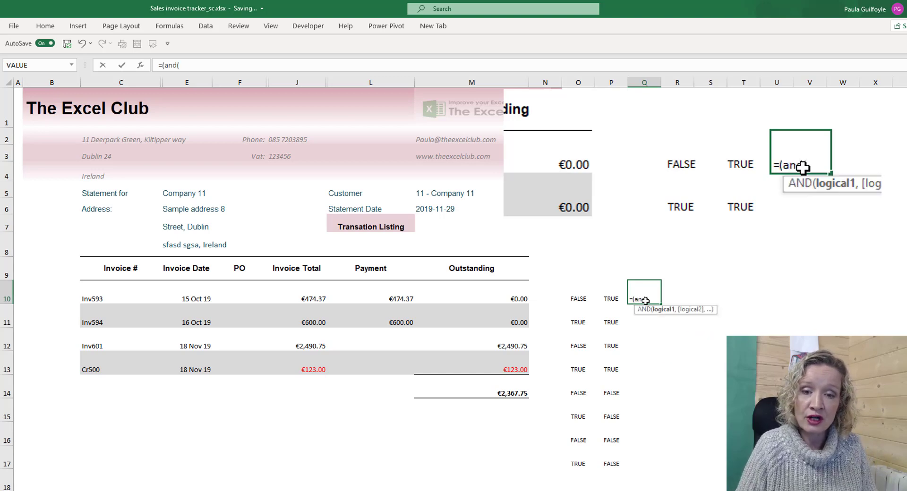
click(576, 299)
text(,)
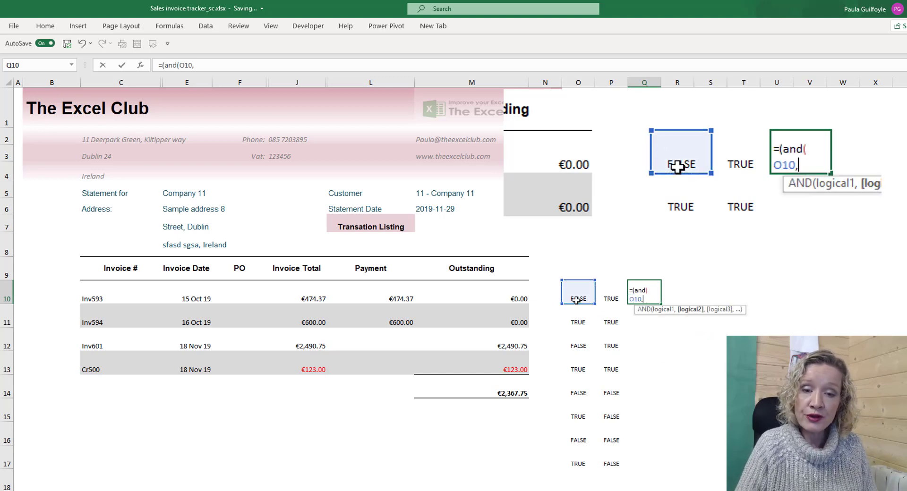
click(612, 298)
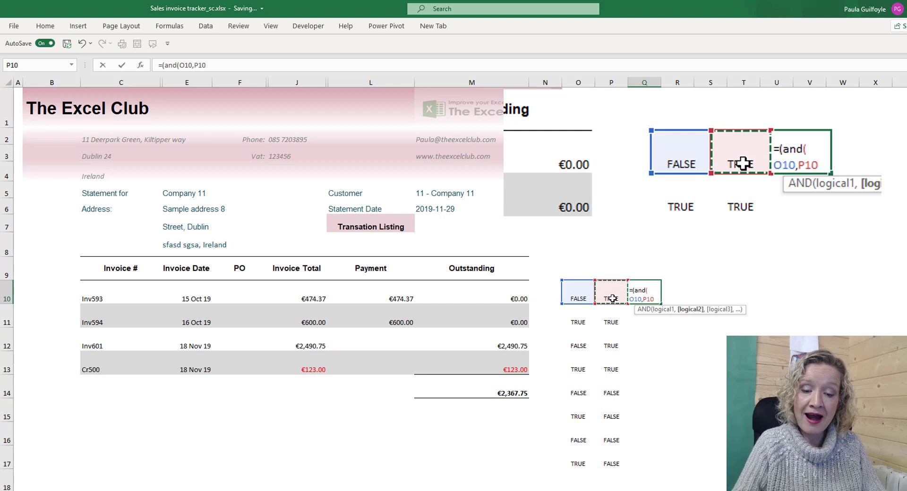
text())
key(Return)
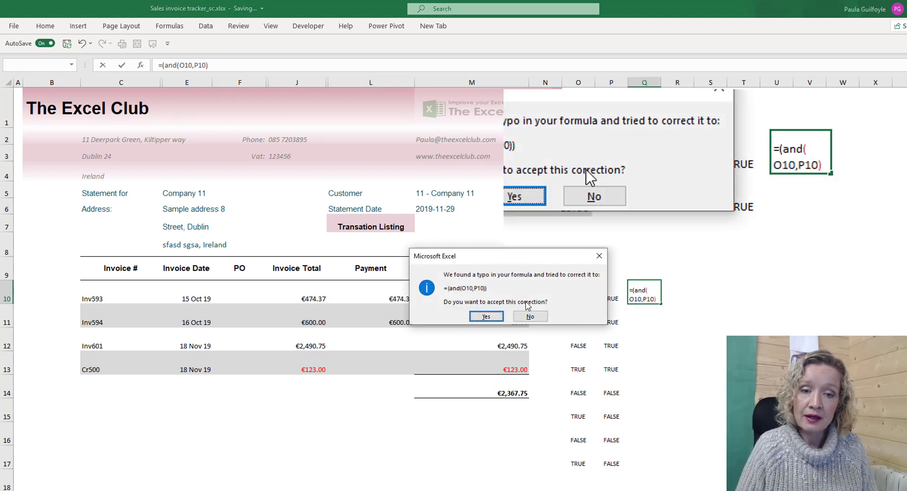
click(486, 316)
click(641, 297)
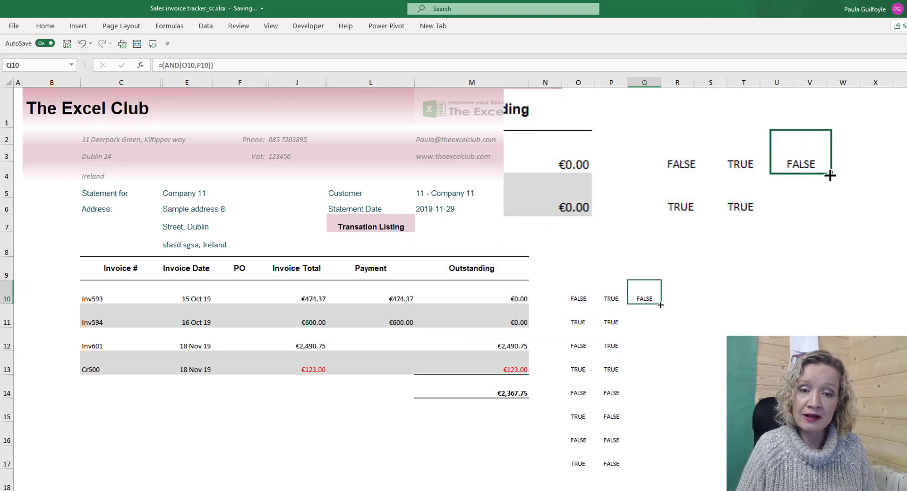
drag(660, 305, 661, 469)
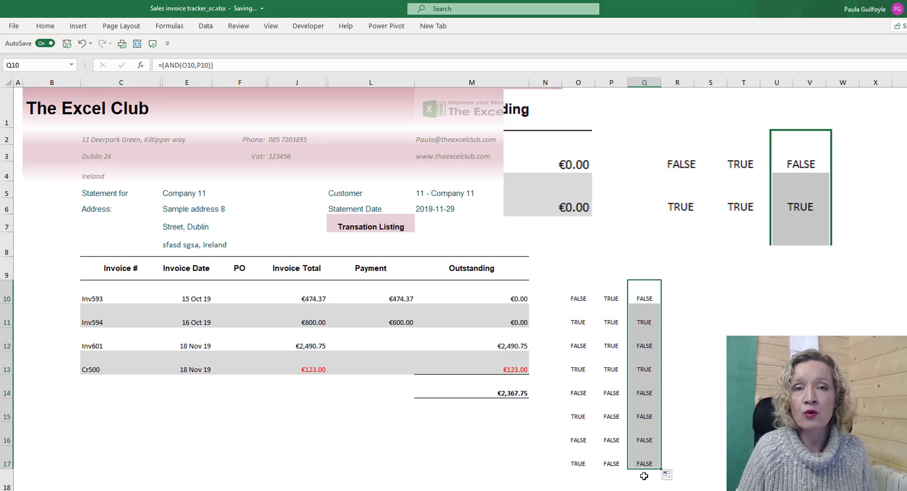
Step: Replace the O10 reference in Q10's AND formula with O10's own test, MOD(ROW(),2)=1
click(645, 297)
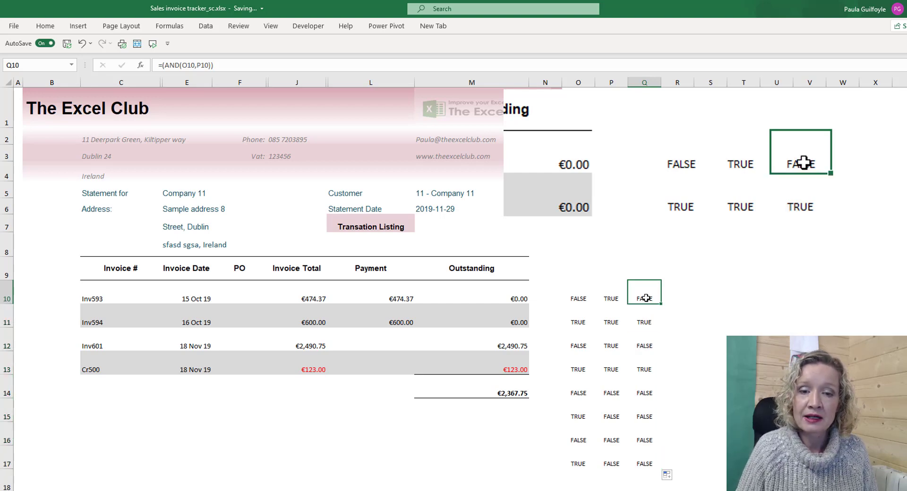
click(581, 297)
drag(226, 65, 165, 64)
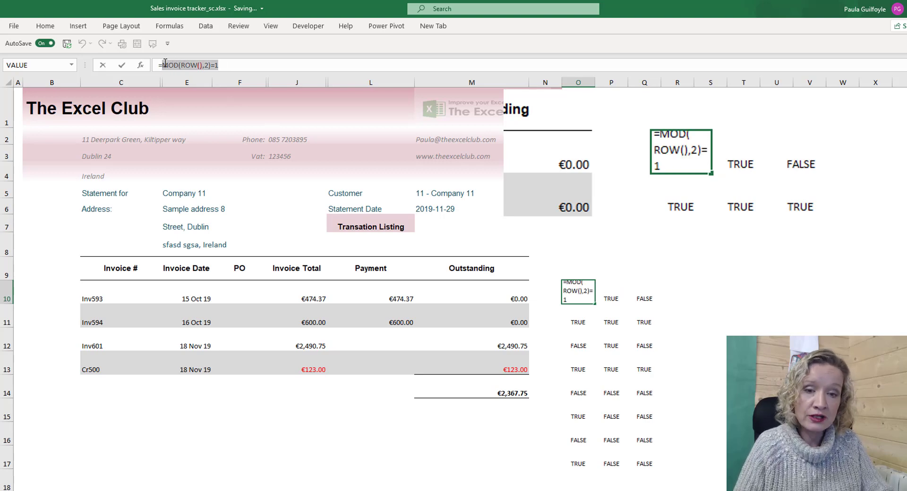
key(Tab)
click(644, 299)
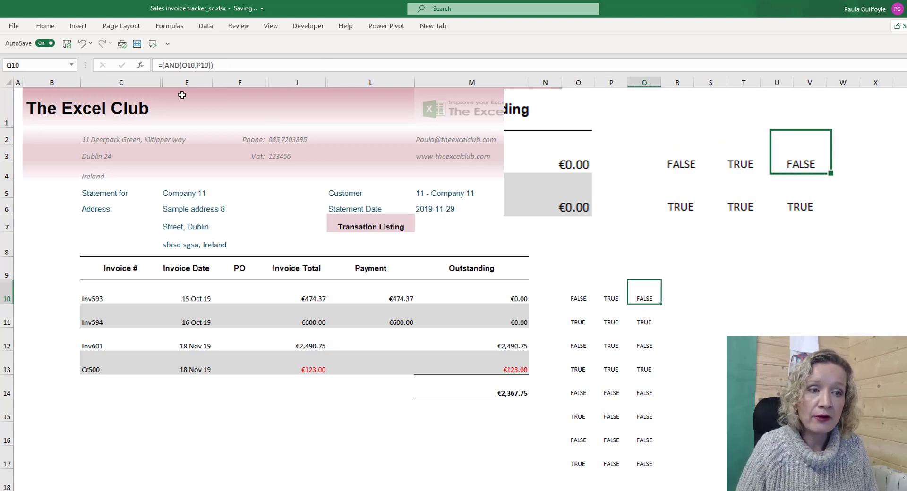
drag(195, 65, 182, 64)
key(ctrl+v)
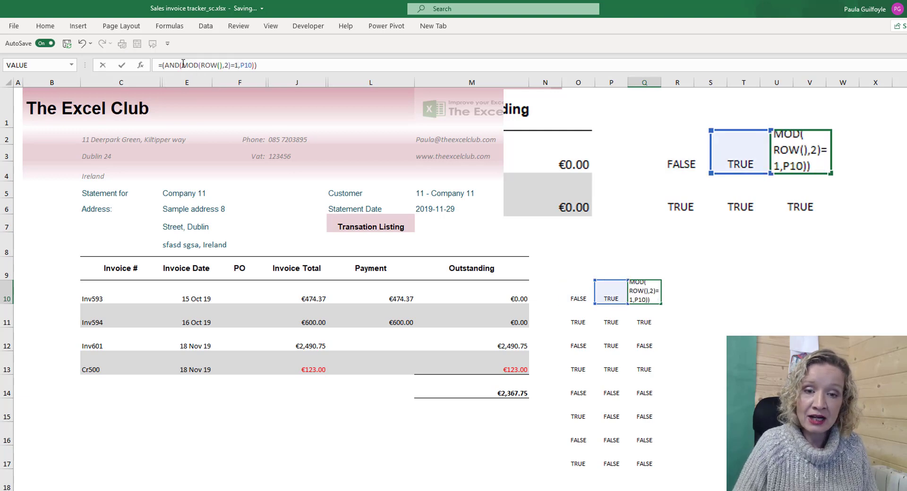
key(Return)
Step: Replace the P10 reference in Q10's AND formula with P10's own test, NOT(ISBLANK(C10))
click(603, 297)
drag(225, 64, 164, 64)
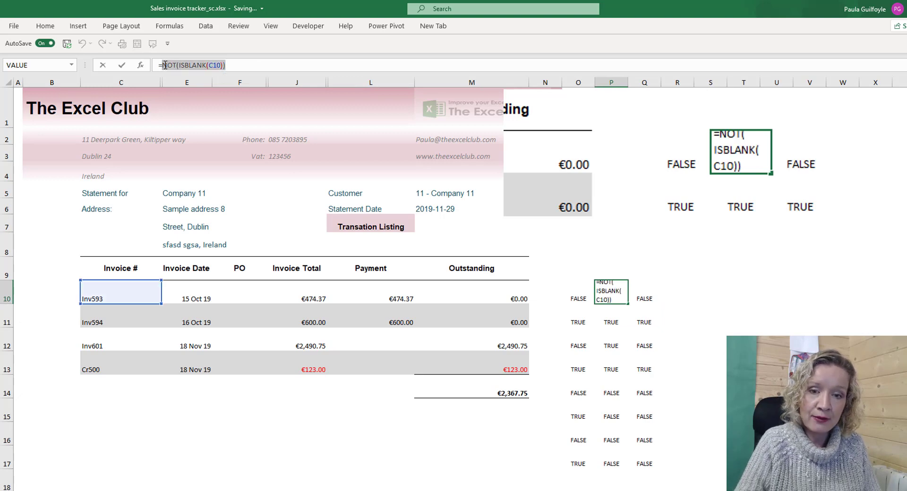
key(Return)
click(640, 298)
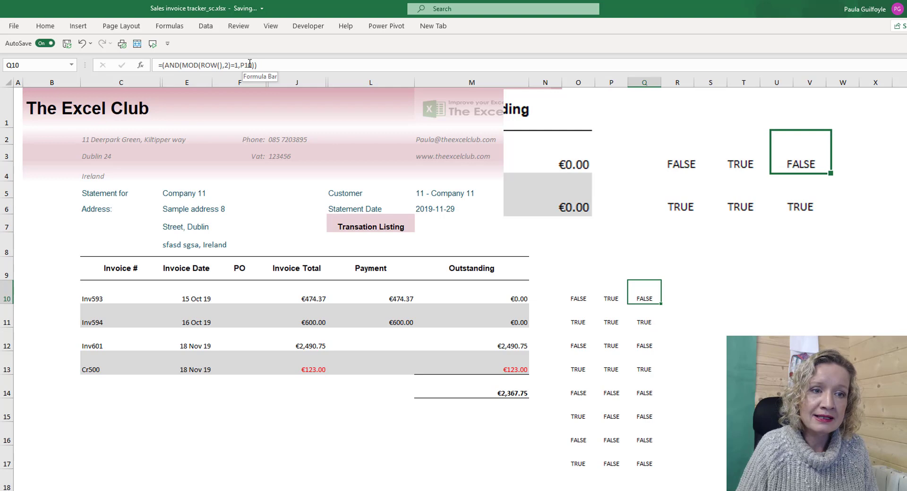
drag(254, 65, 240, 65)
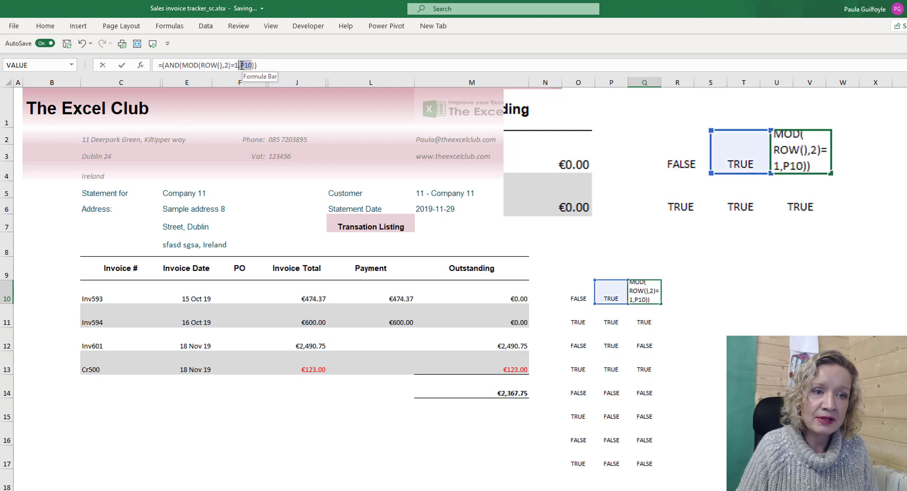
key(ctrl+v)
key(Return)
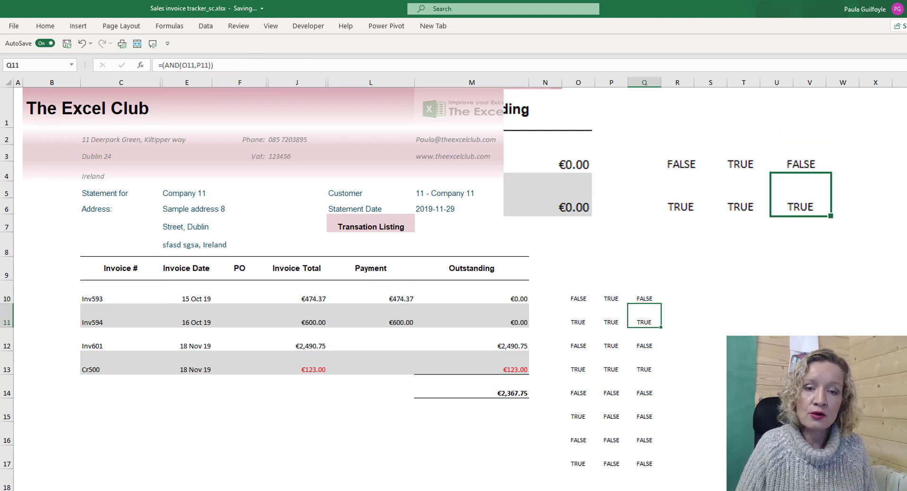
Step: Fill the combined MOD and ISBLANK formula from Q10 down to Q17, and reselect Q10
click(652, 298)
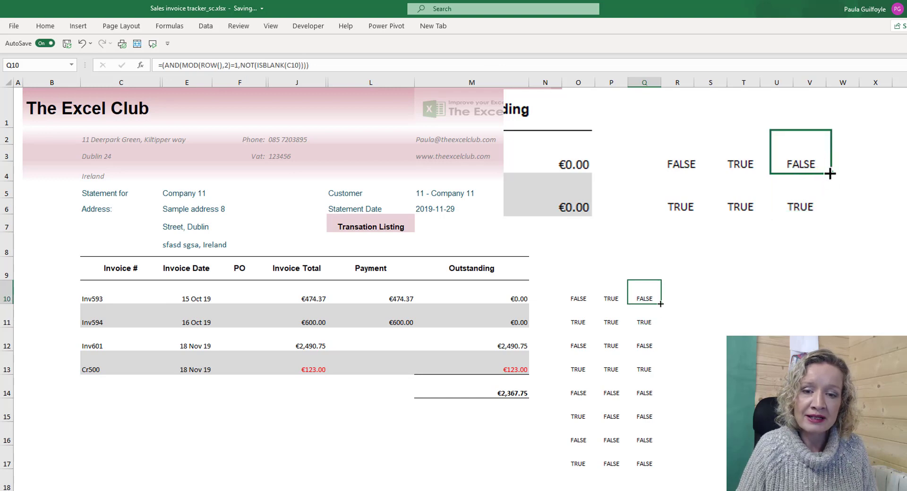
drag(661, 418, 654, 461)
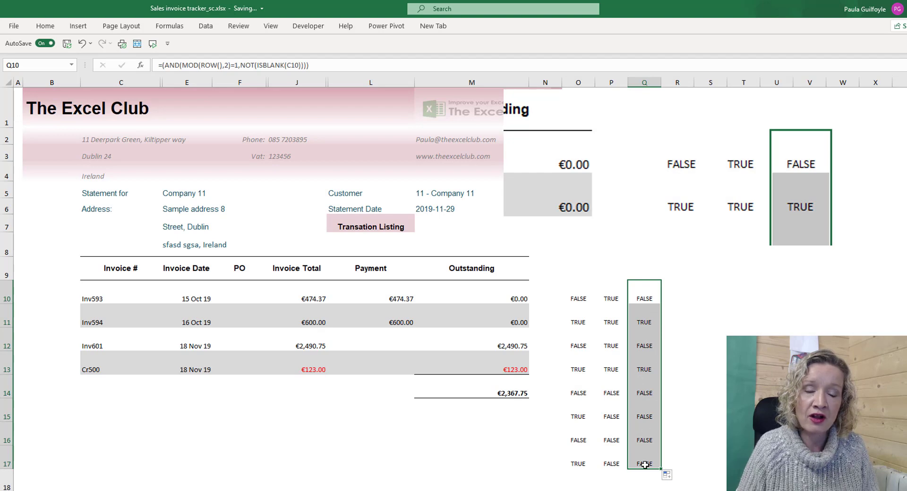
click(644, 299)
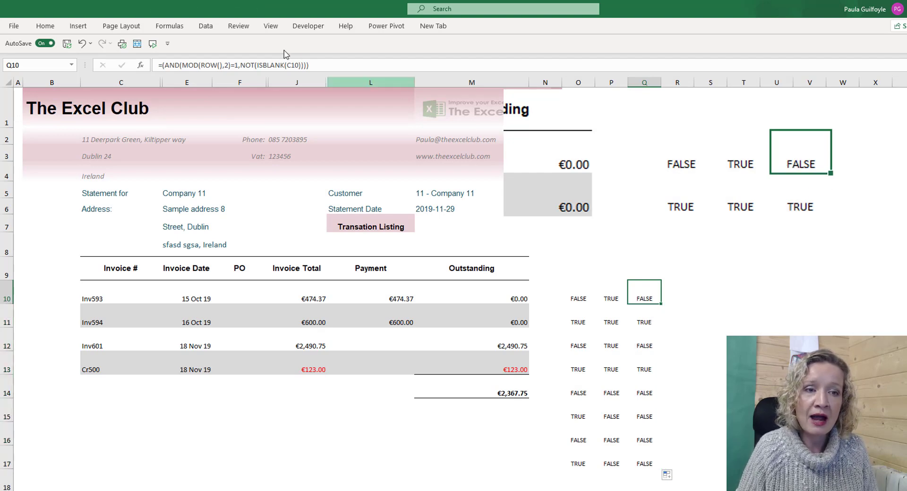
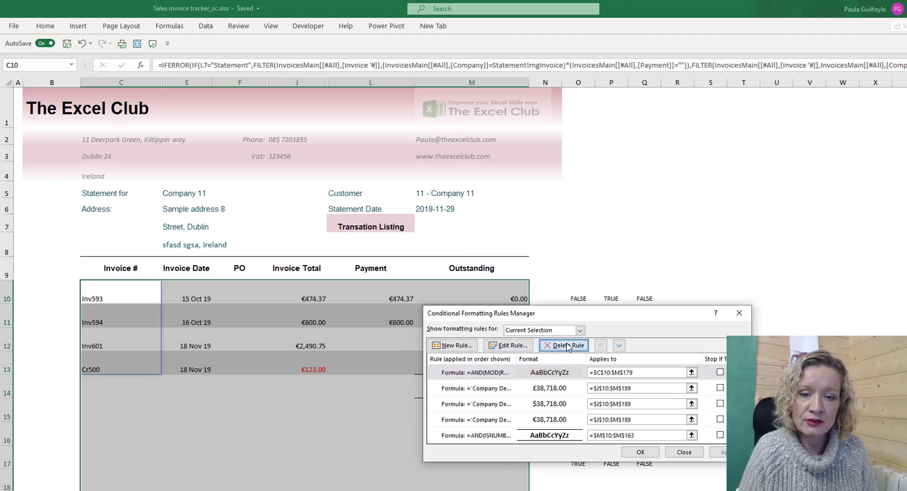
Step: Delete the existing row-shading rule for C10:M179 from the conditional formatting rules
click(640, 452)
click(324, 445)
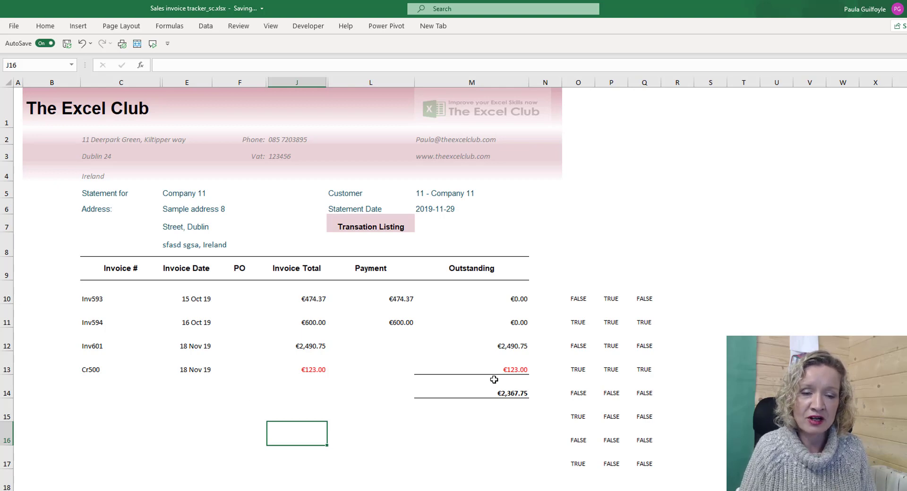
Step: Create a formula-based conditional formatting rule for C10:M181 using =(AND(MOD(ROW(),2)=1,NOT(ISBLANK(C10))))
drag(87, 295, 527, 490)
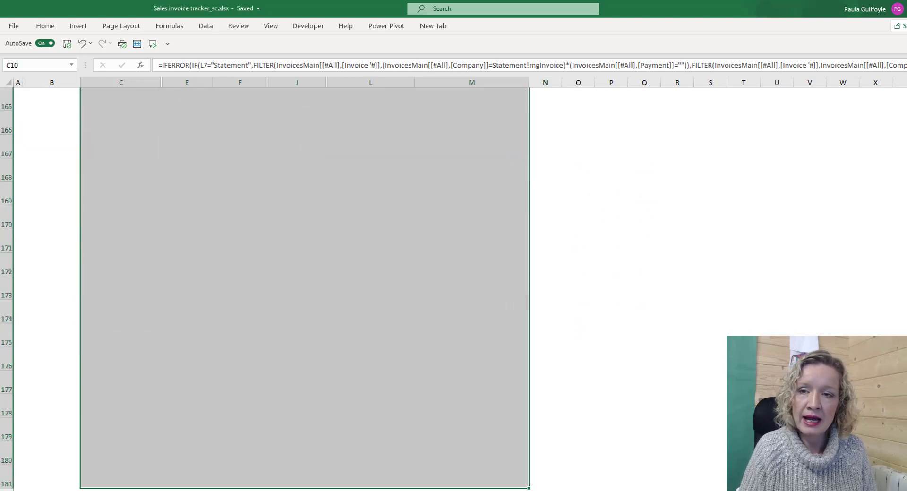
key(ctrl+BackSpace)
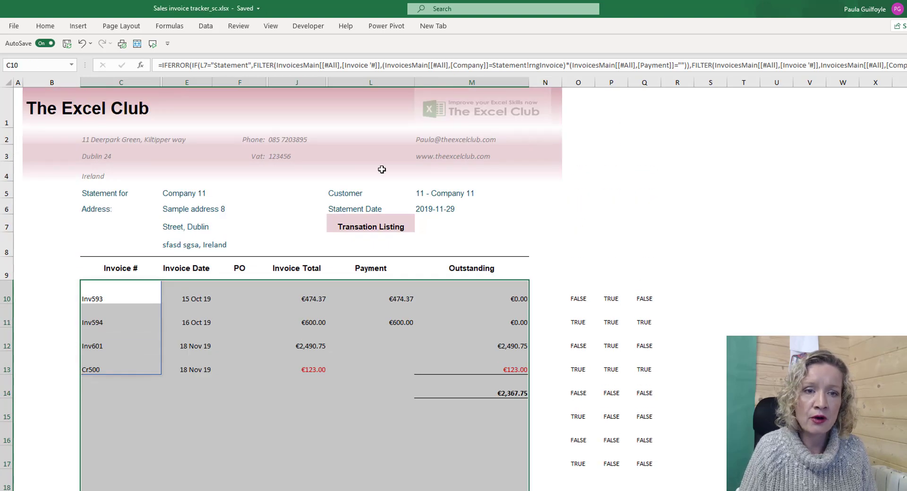
click(45, 26)
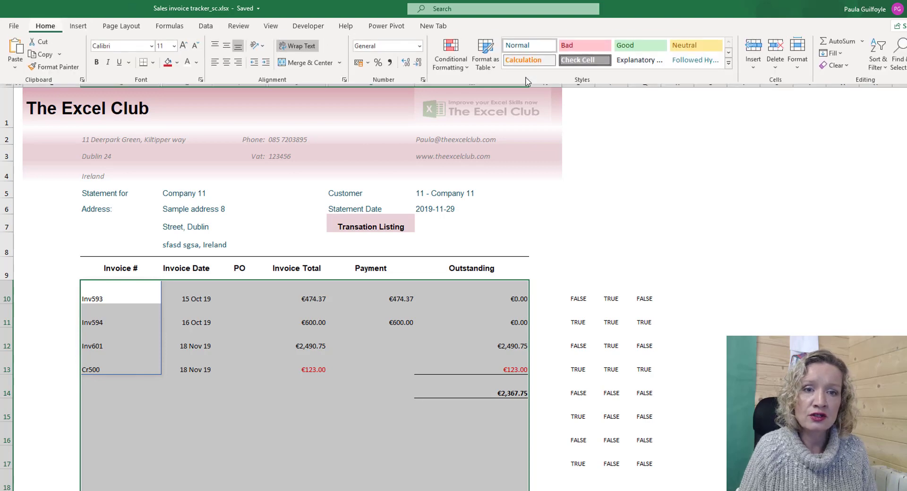
click(451, 59)
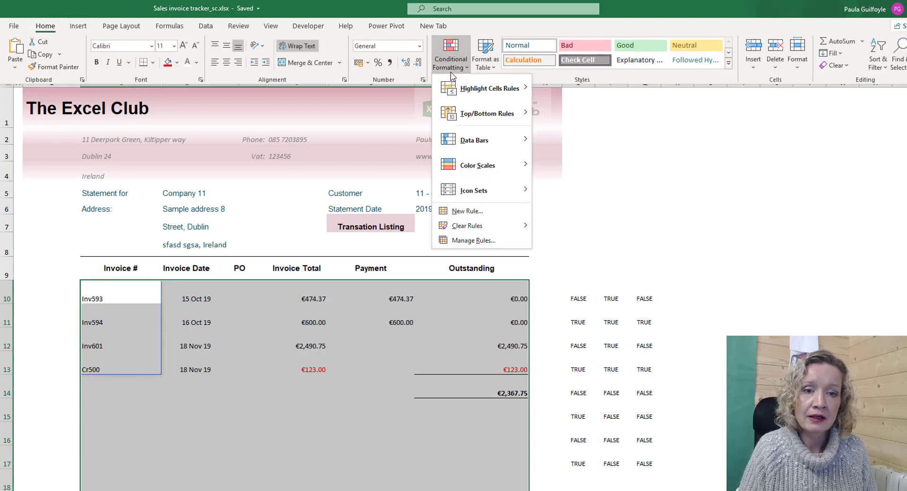
click(467, 240)
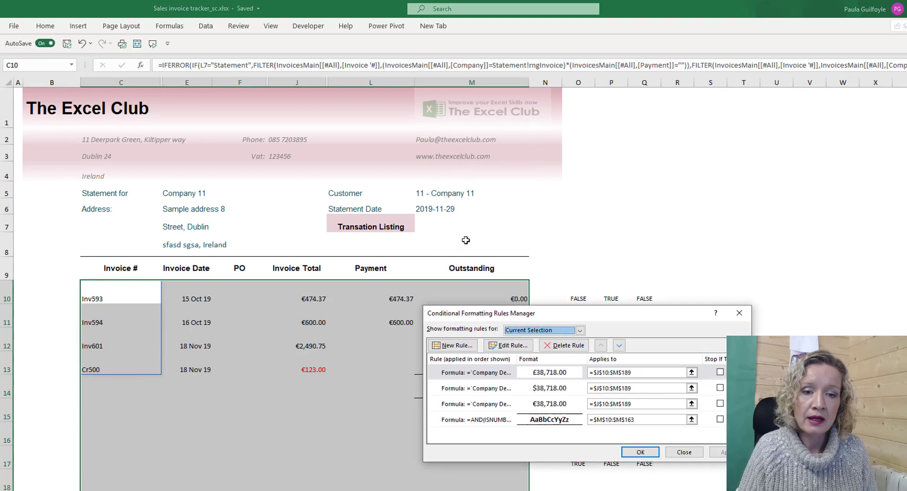
click(470, 348)
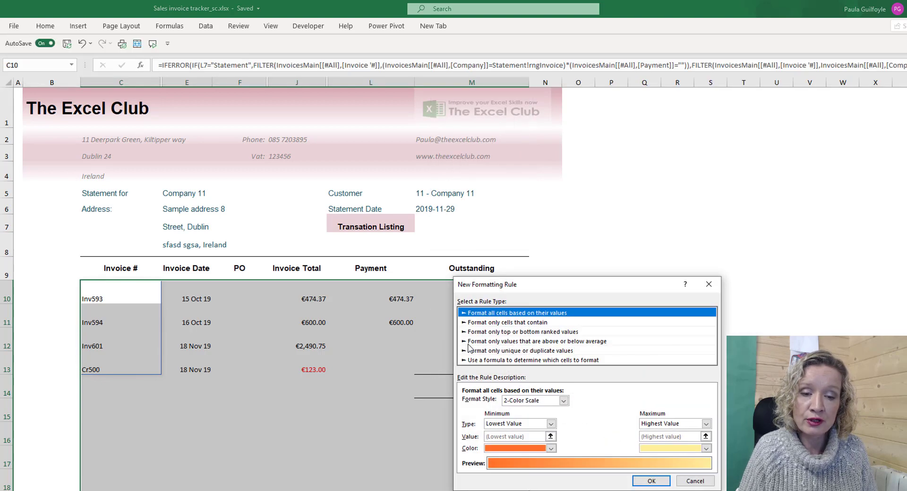
click(498, 361)
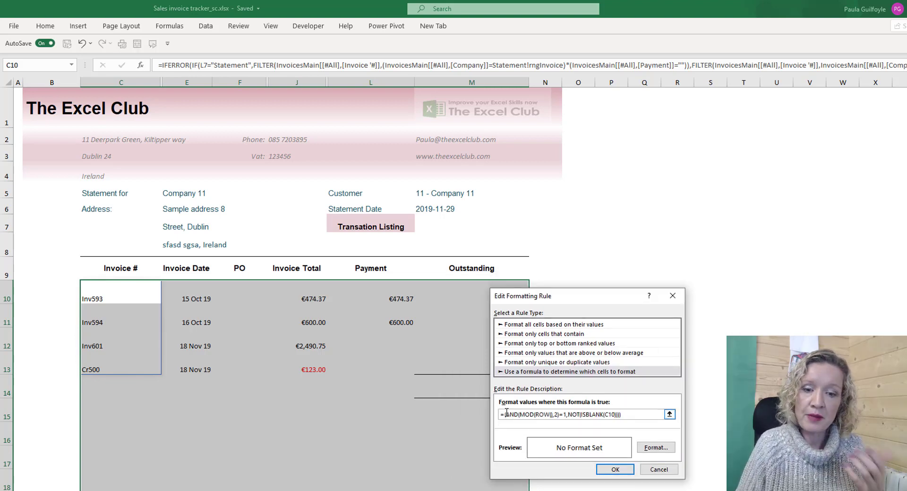
Step: Give the new formula rule a light grey background fill and apply it to C10:M181
click(659, 450)
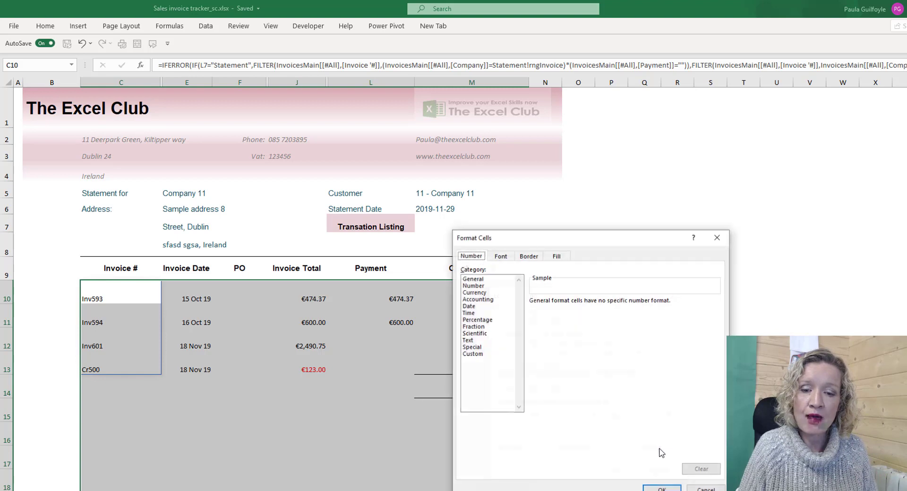
click(557, 257)
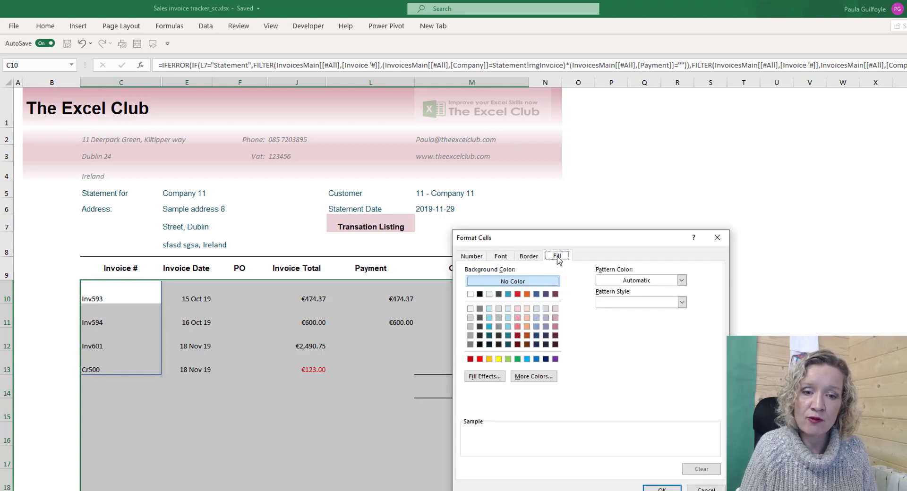
click(499, 318)
click(498, 310)
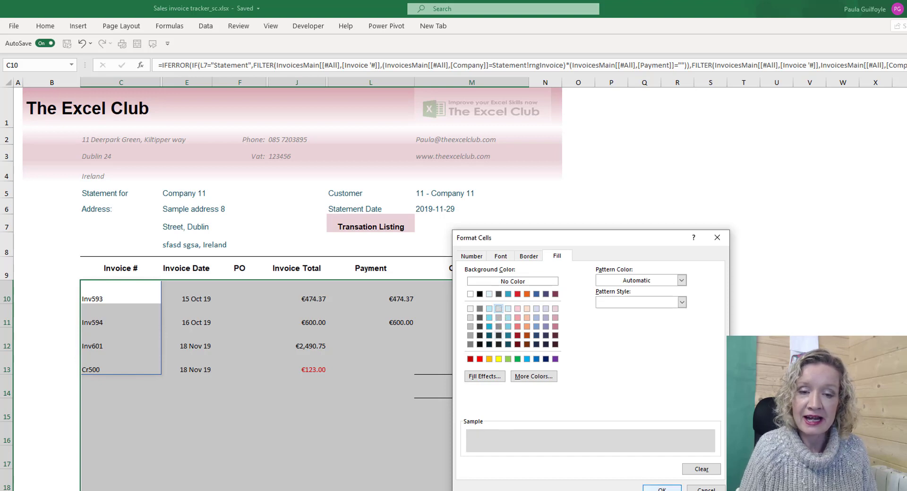
click(662, 488)
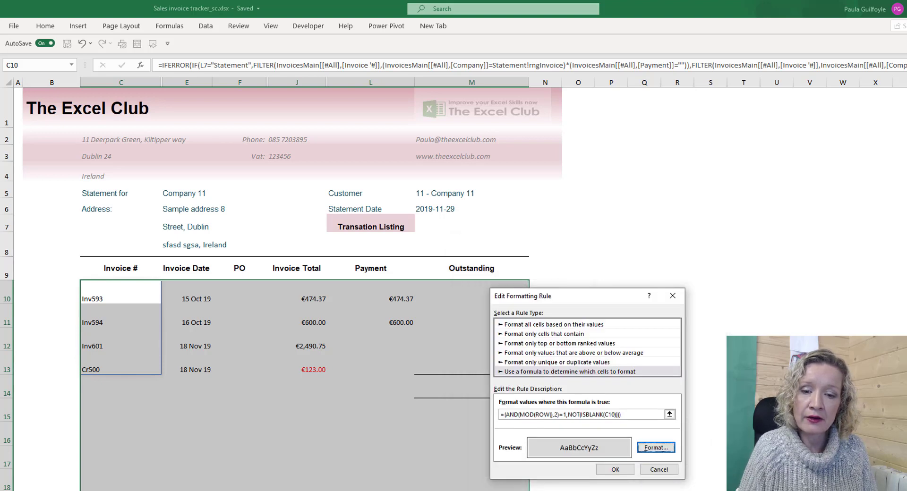
click(610, 471)
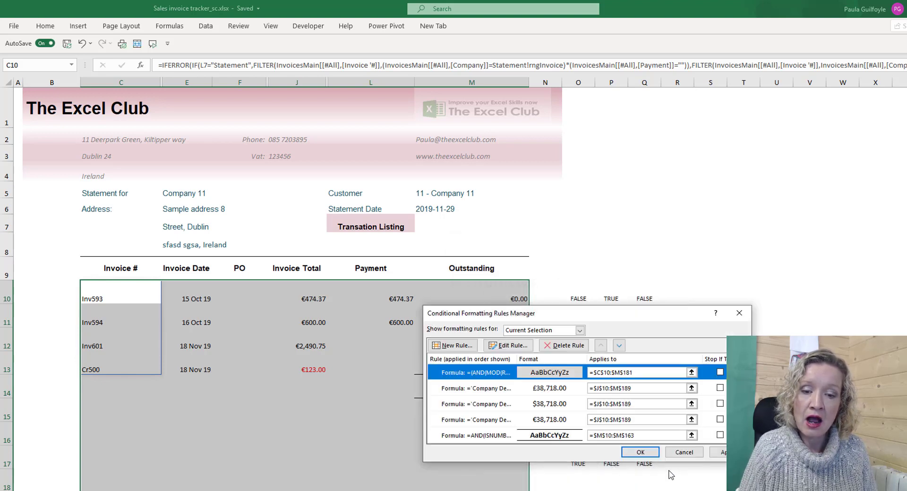
click(719, 453)
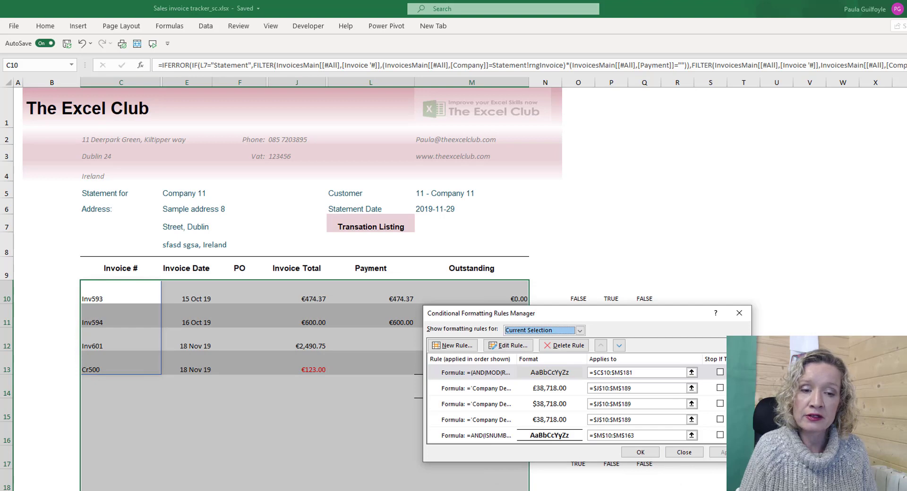
click(641, 452)
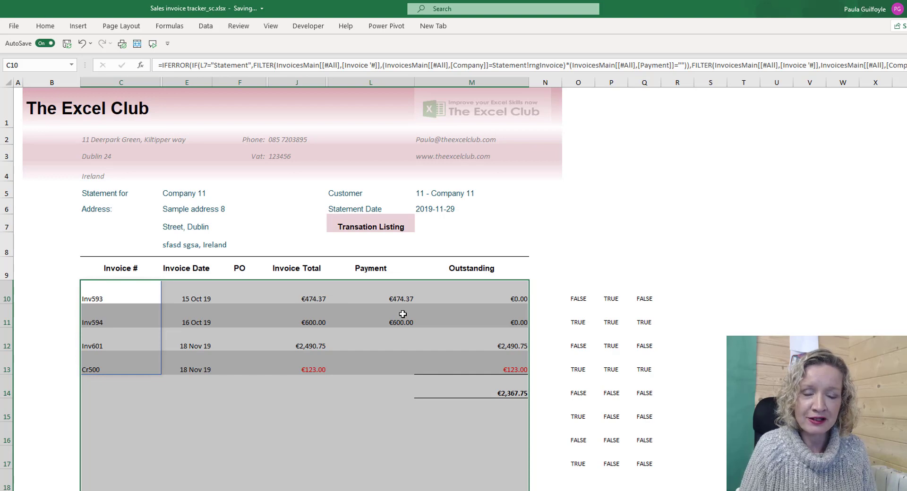
Step: Switch the document type in L7 to Statement and change the customer to 2 - Company 2
click(373, 227)
click(420, 228)
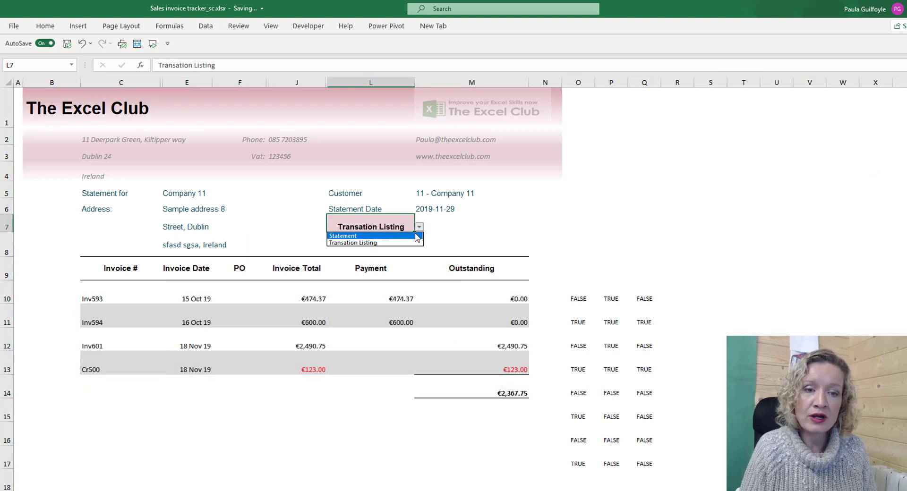
click(417, 236)
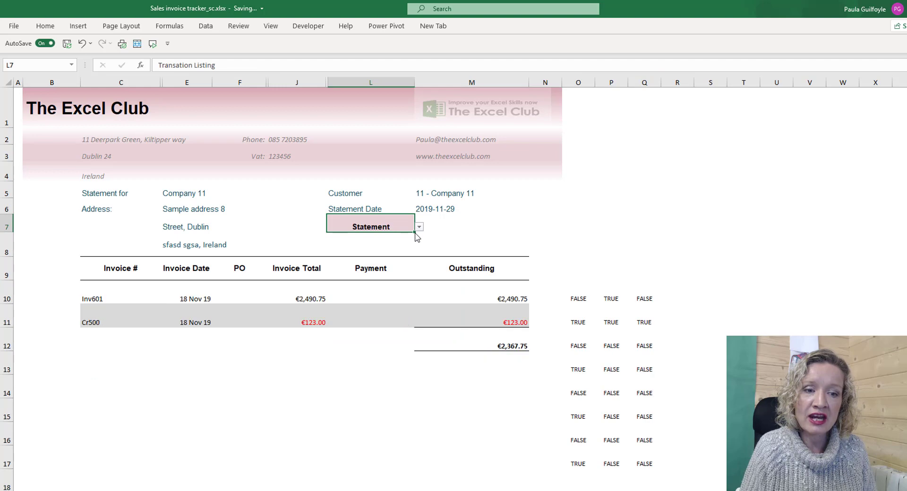
click(454, 193)
click(533, 194)
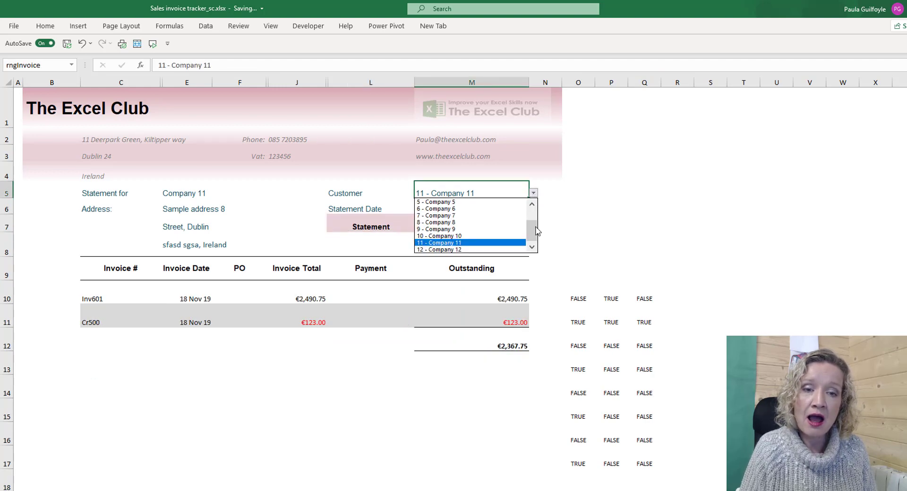
scroll(534, 227, up, 2)
click(454, 209)
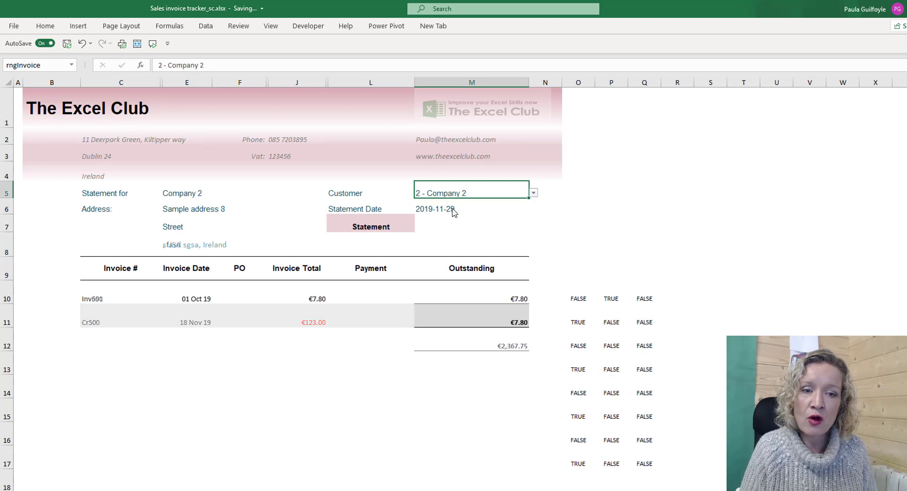
Step: Set the document type in L7 to Transation Listing and check the total cell M15 and the empty cell beneath it
click(385, 226)
click(419, 227)
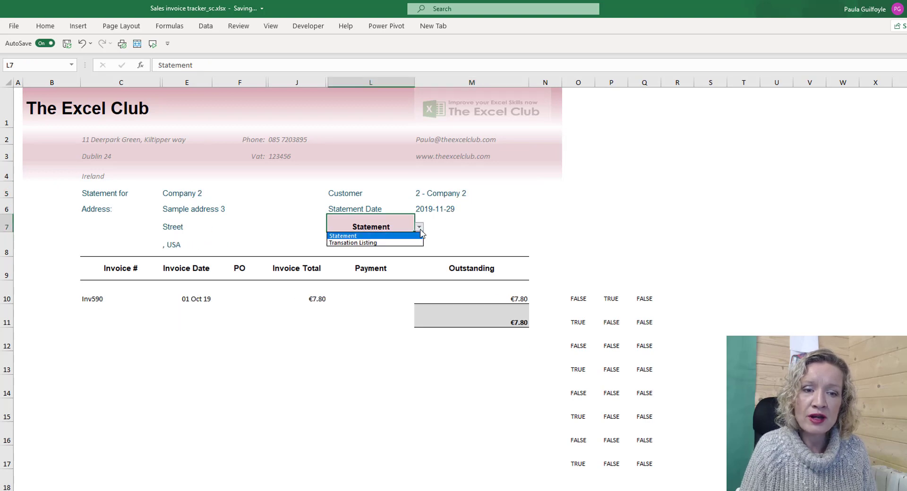
click(404, 240)
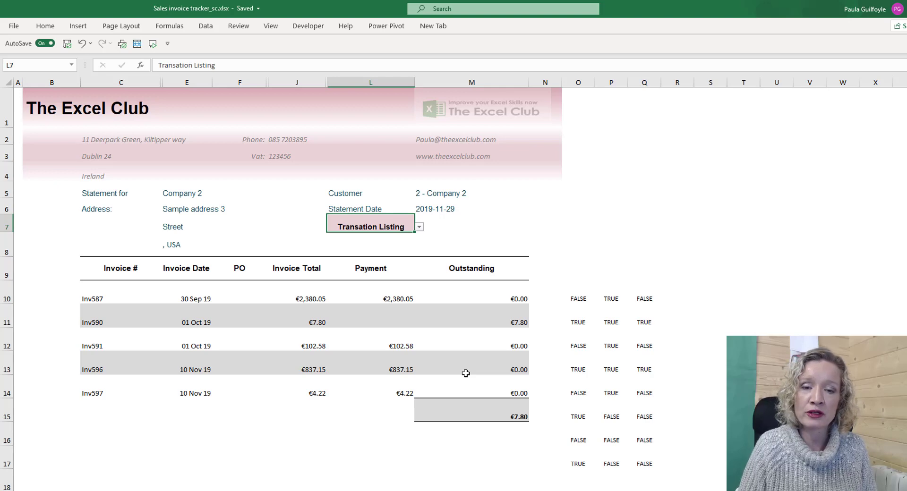
click(438, 407)
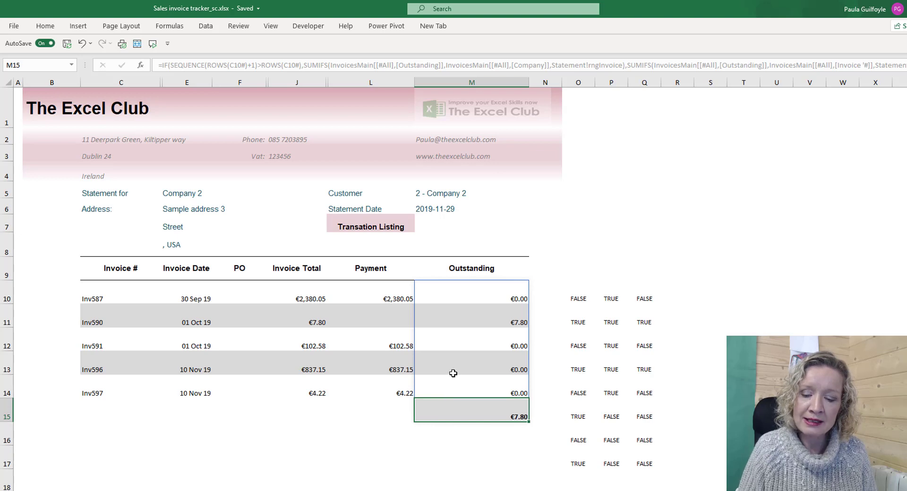
key(Down)
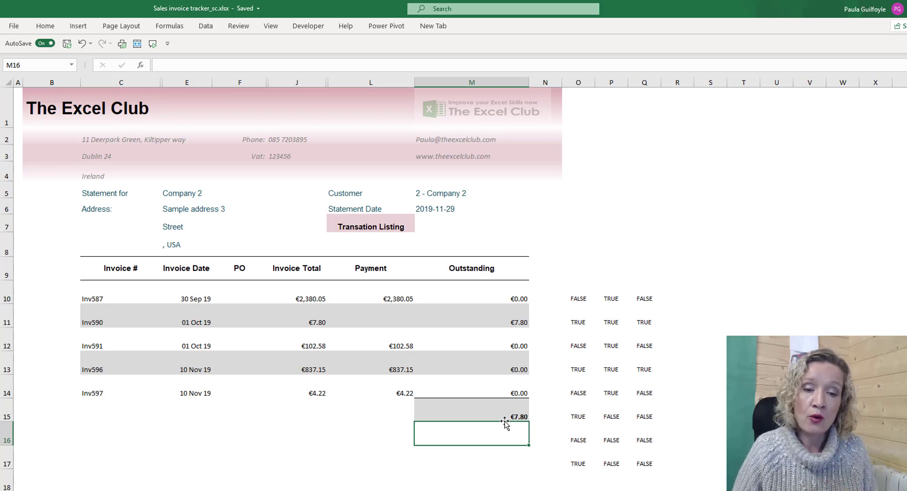
Step: Enter the test formula =ISNUMBER(M10) in cell S10
click(709, 299)
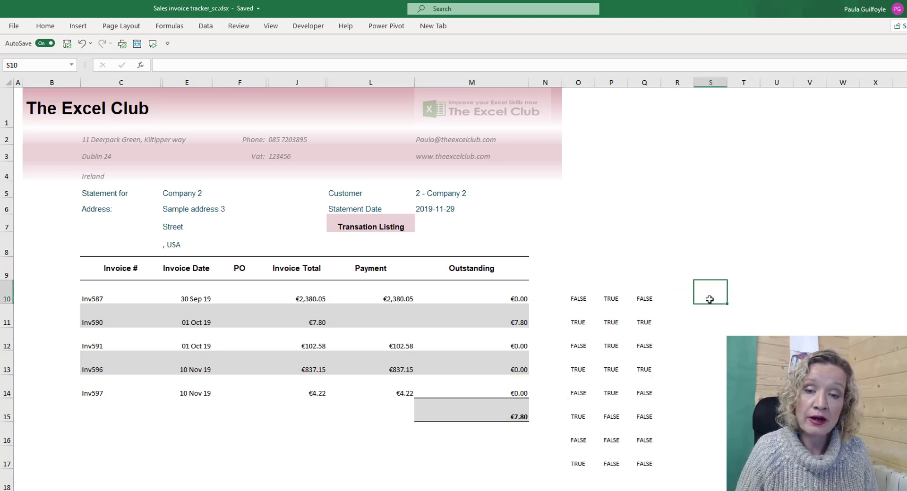
text(=is)
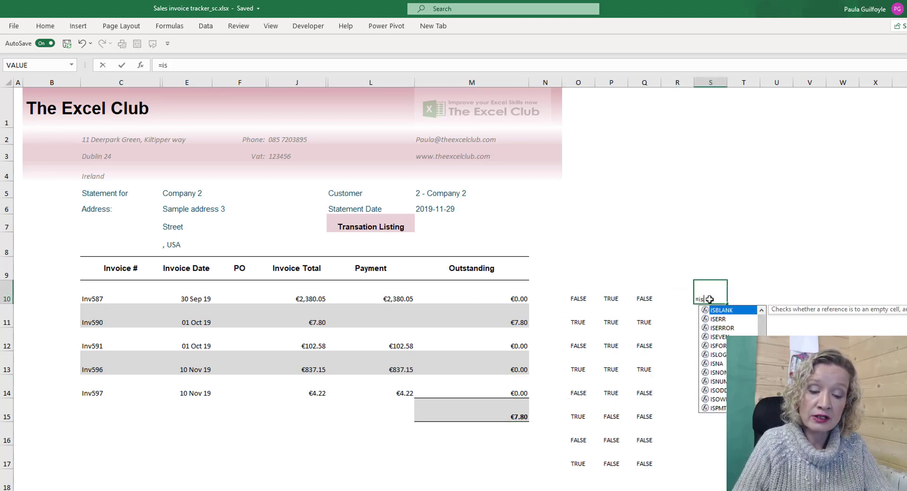
text(fun)
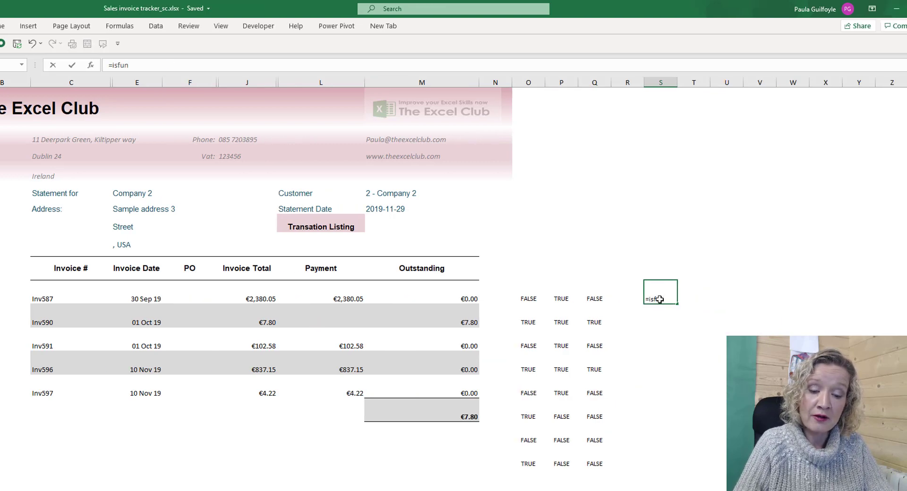
key(BackSpace)
key(BackSpace)
key(BackSpace)
text(nu)
key(Tab)
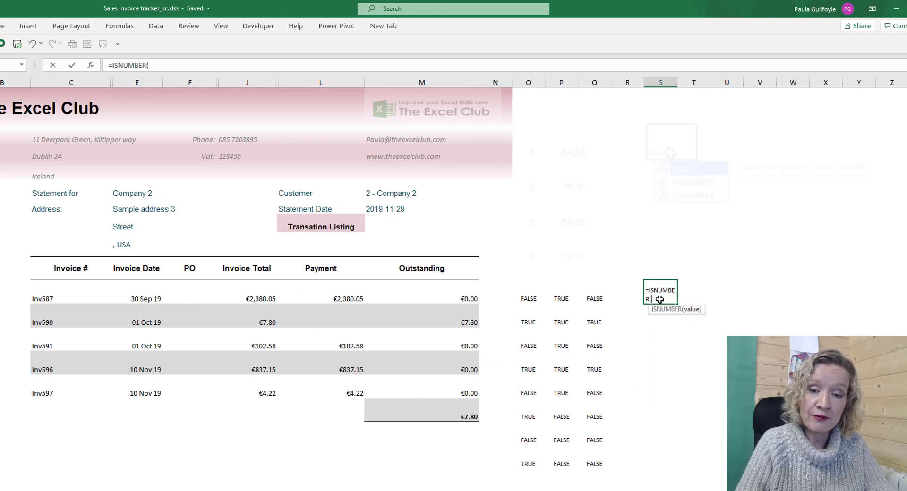
click(449, 299)
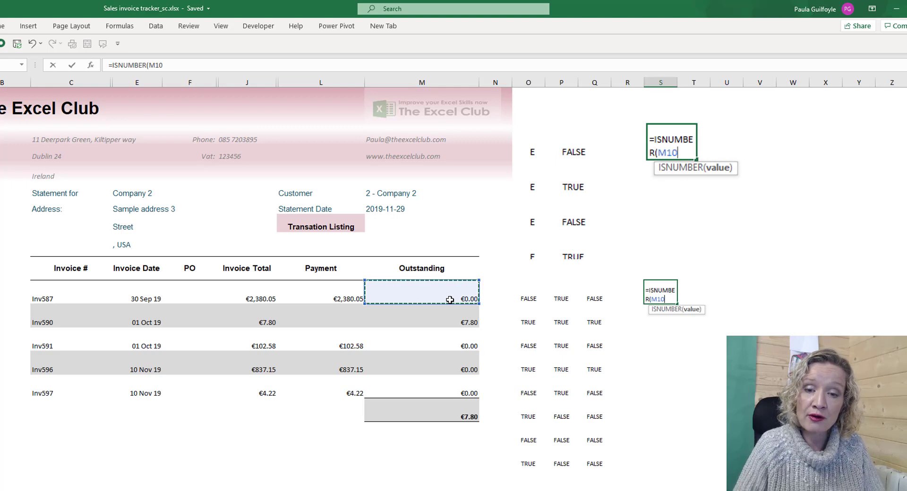
text())
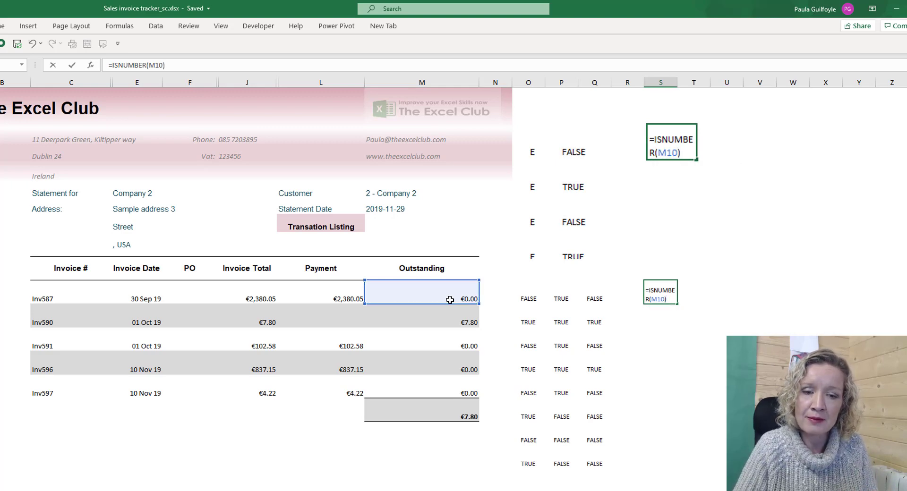
key(Return)
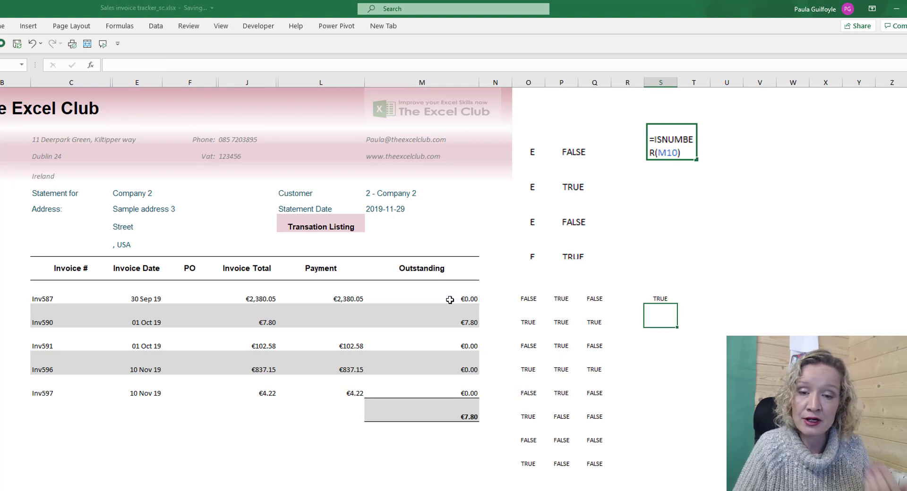
Step: Enter =ISBLANK(M11) in T10 and fill the formulas in S10:T10 down to row 17
click(700, 292)
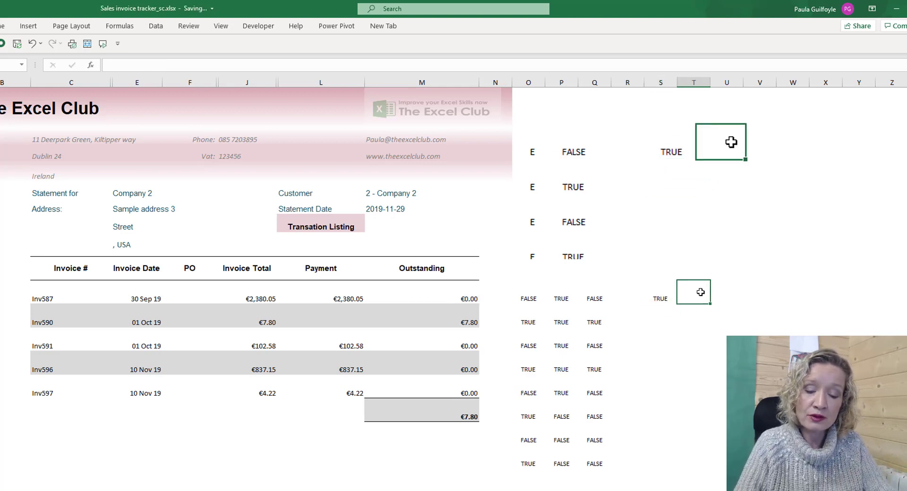
text(=)
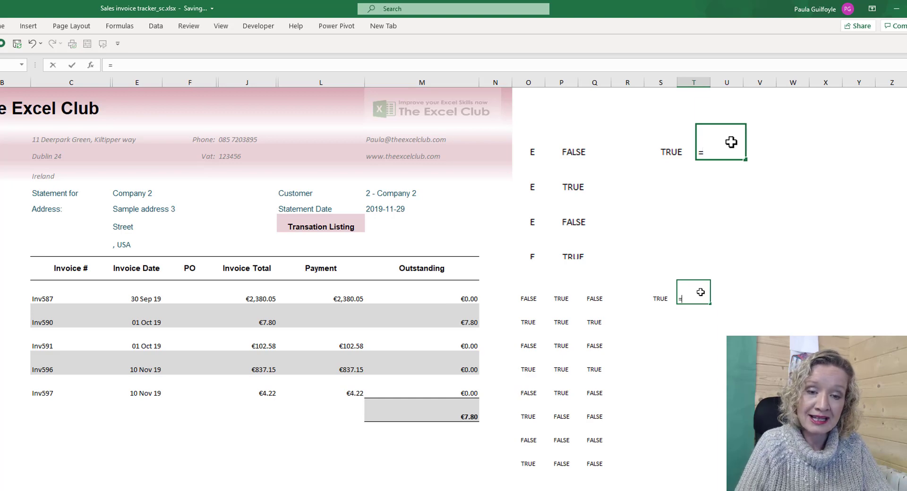
text(isb)
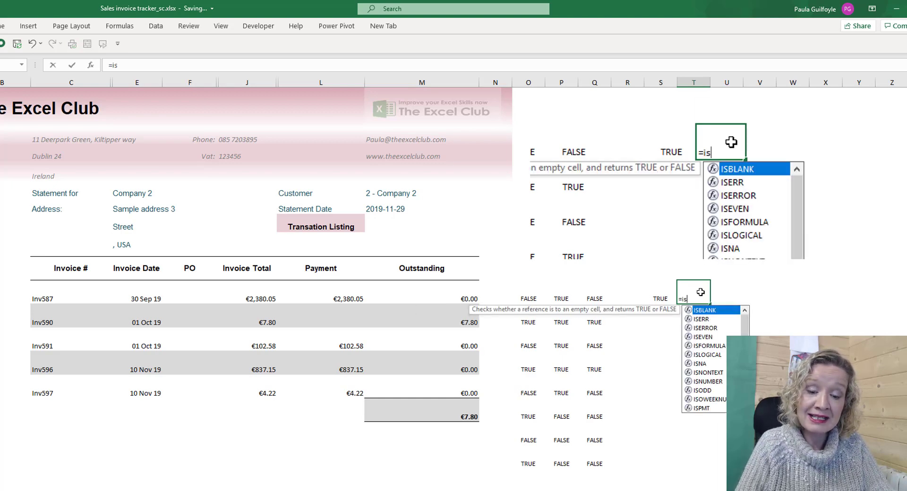
key(Tab)
click(464, 315)
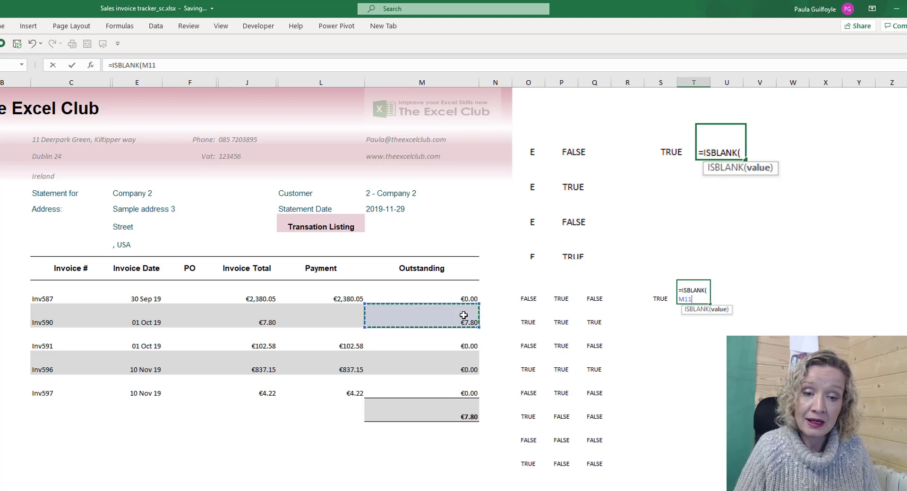
text())
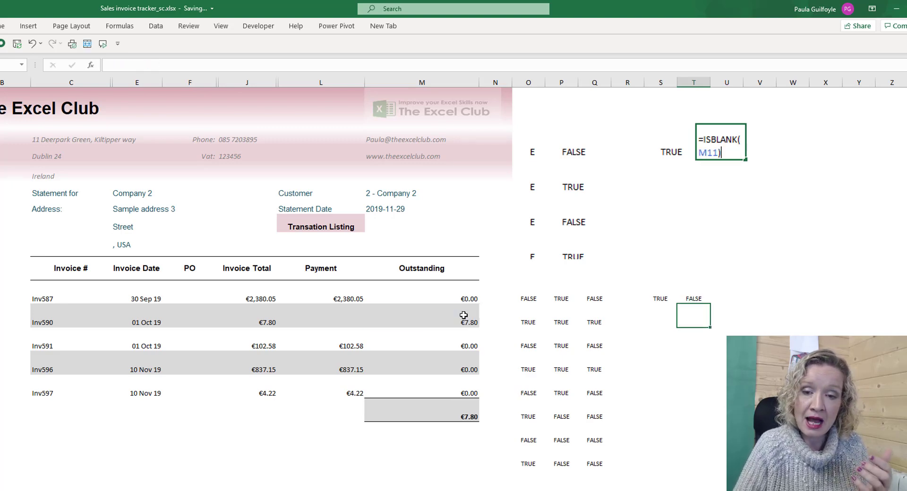
key(Return)
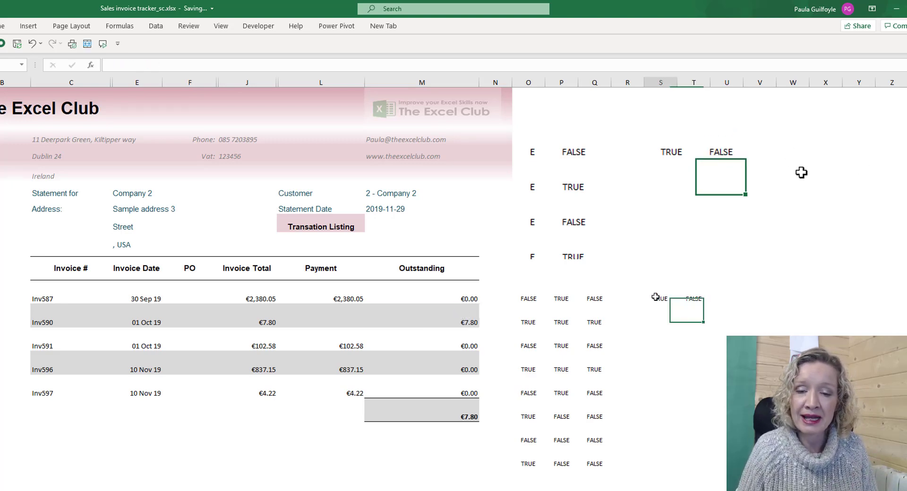
drag(654, 298, 695, 468)
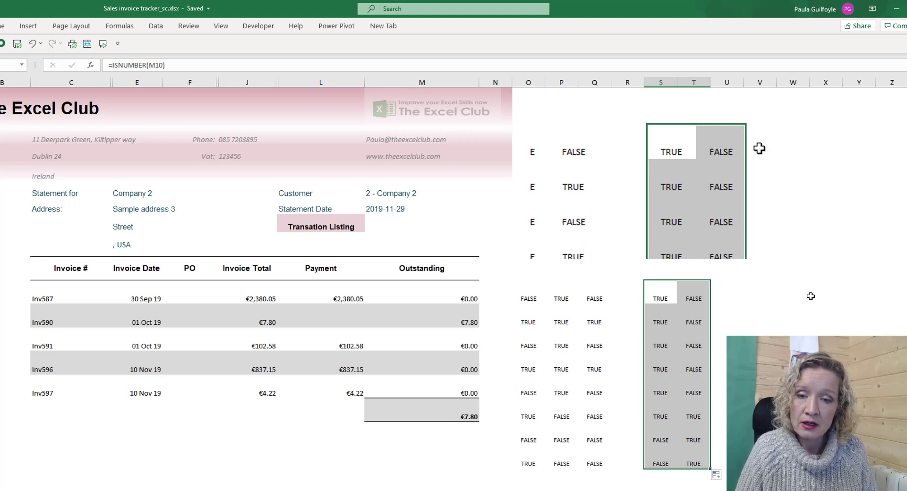
click(728, 298)
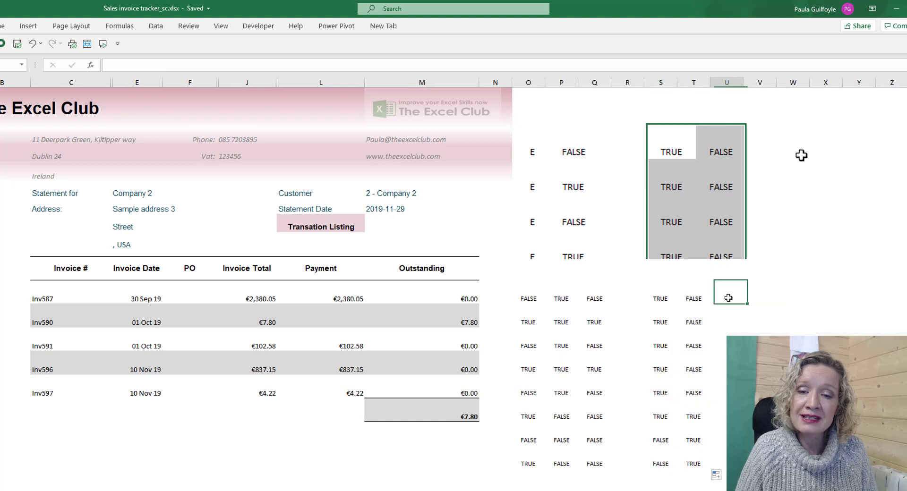
Step: Copy the text of the ISNUMBER formula from S10, leaving the cell's formula intact
click(659, 297)
click(169, 66)
drag(169, 66, 107, 66)
key(ctrl+c)
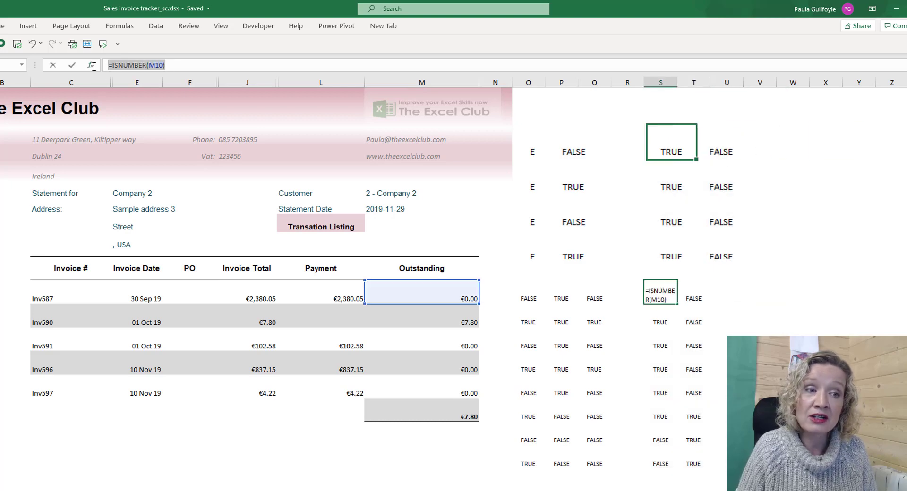
key(Return)
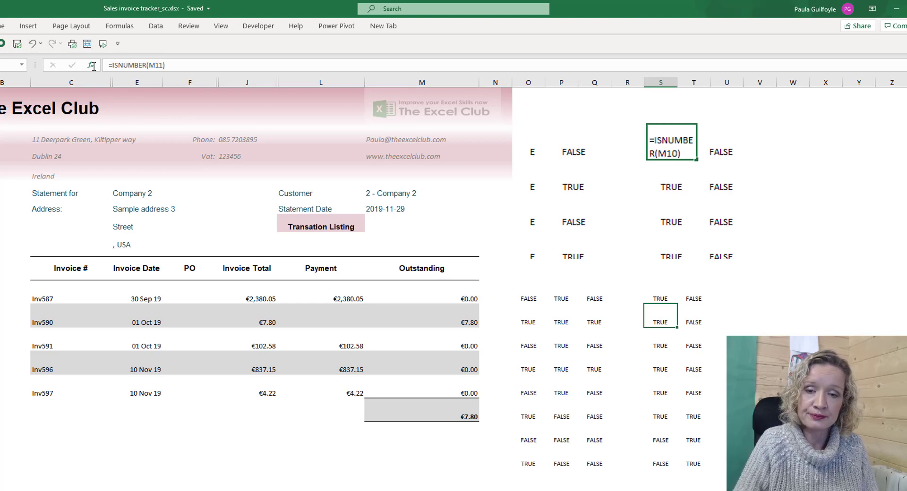
Step: Start an AND formula in U10 with the copied ISNUMBER(M10) as its first condition, without the extra equals sign
click(724, 295)
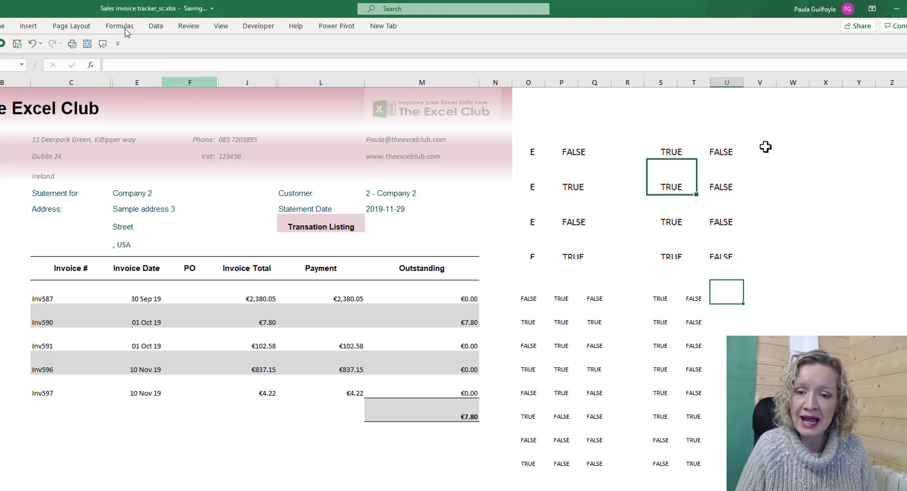
click(135, 67)
text(=and()
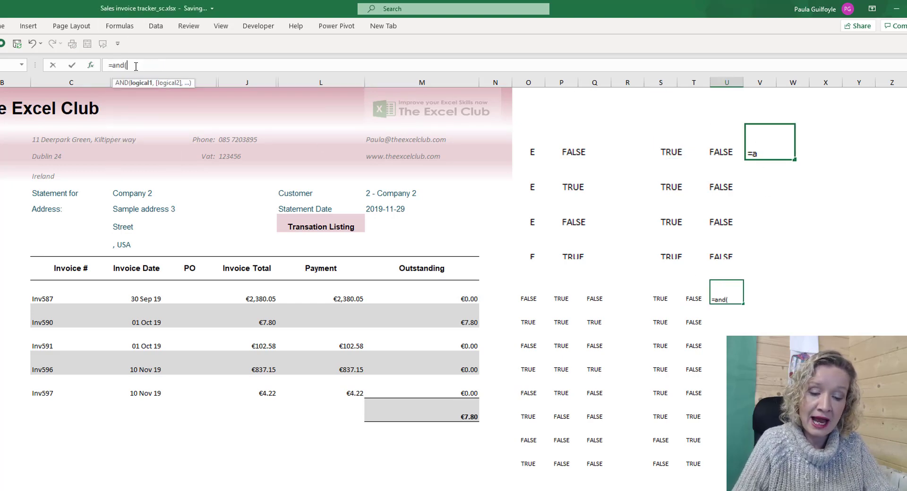
key(ctrl+v)
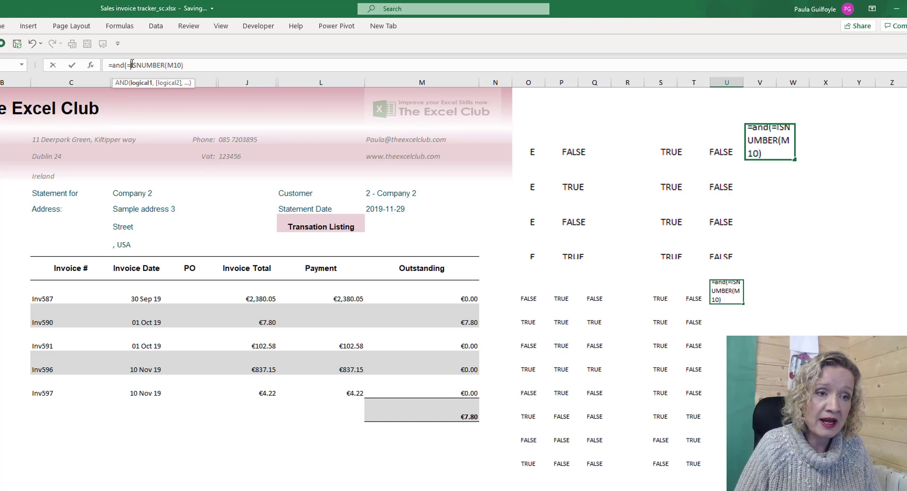
click(133, 65)
key(BackSpace)
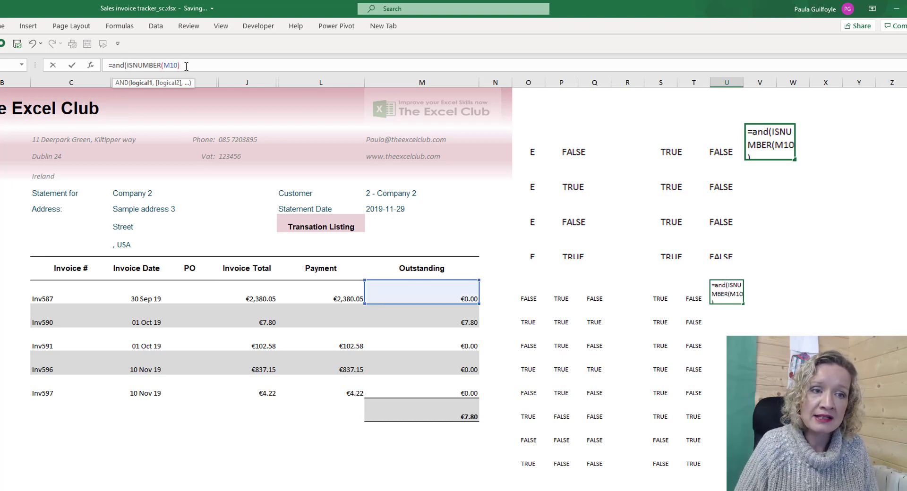
Step: Complete the U10 formula as =AND(ISNUMBER(M10),ISBLANK(M11)) and fill it down to U17
click(186, 65)
text(,is)
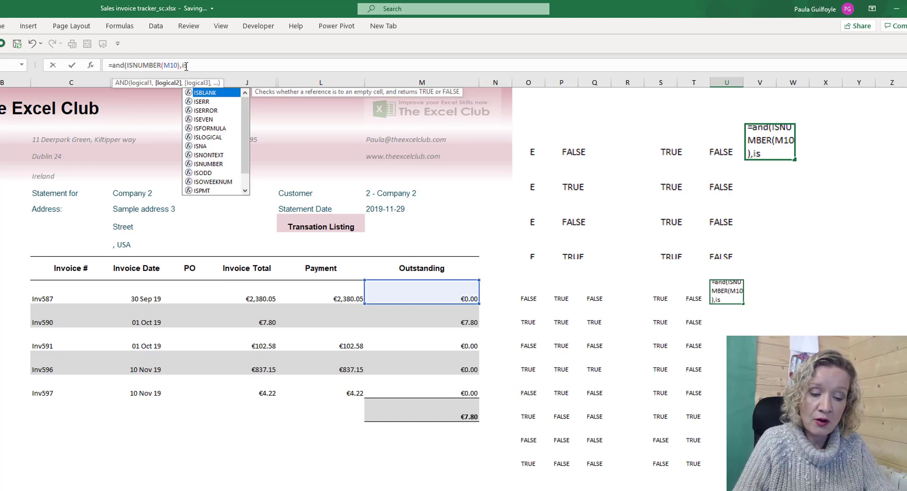
key(Tab)
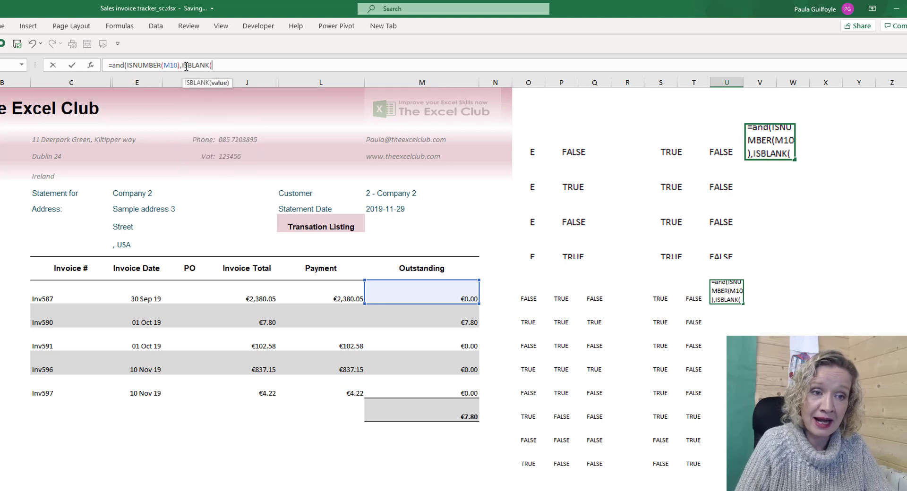
click(437, 315)
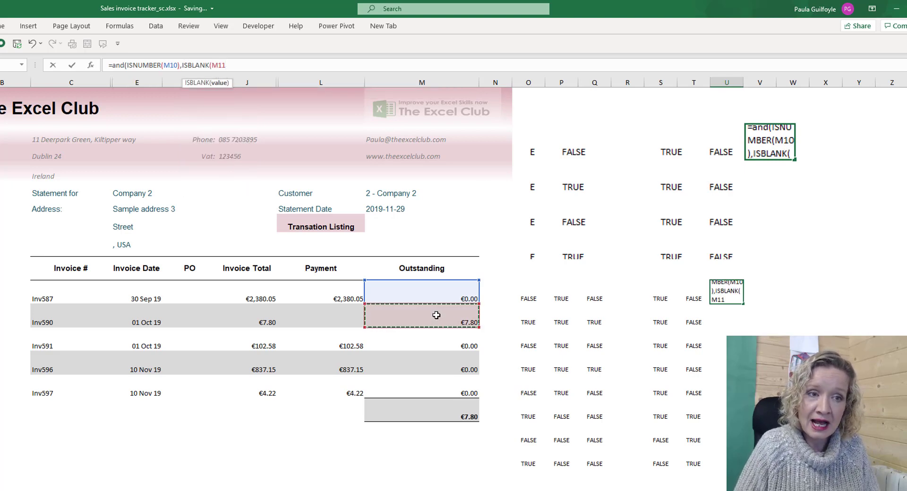
text())
key(Return)
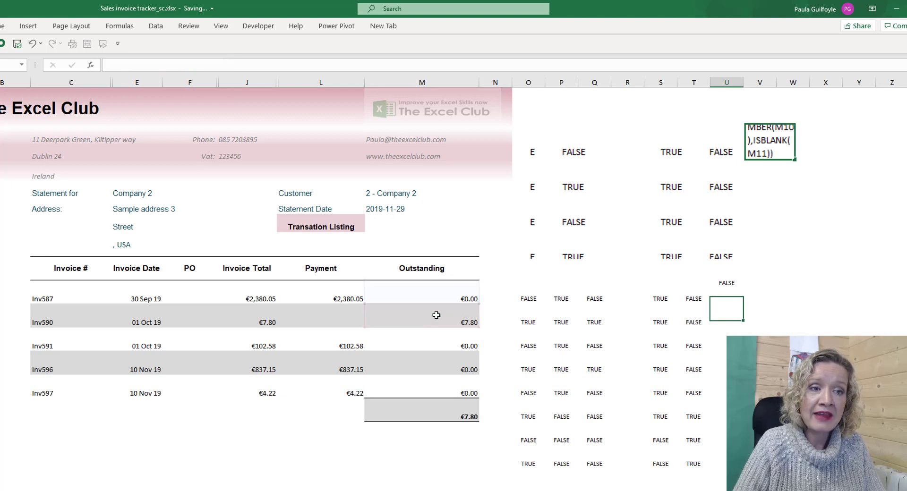
click(726, 290)
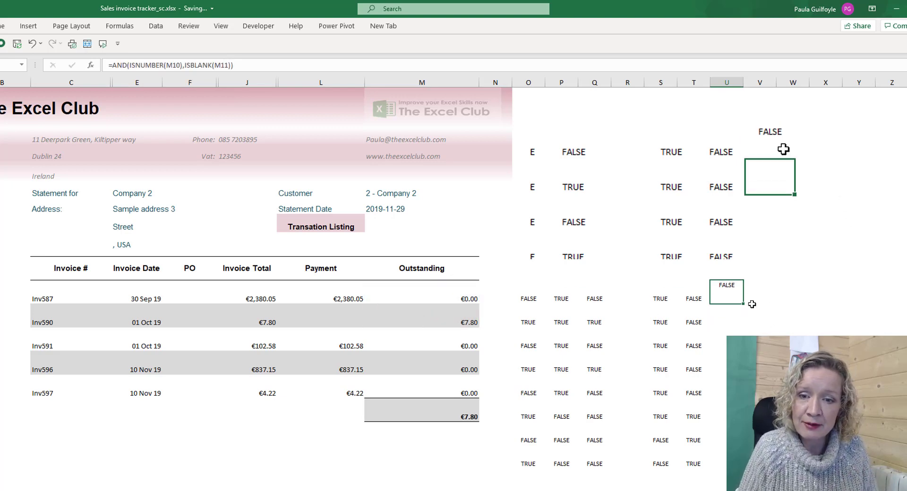
double_click(743, 304)
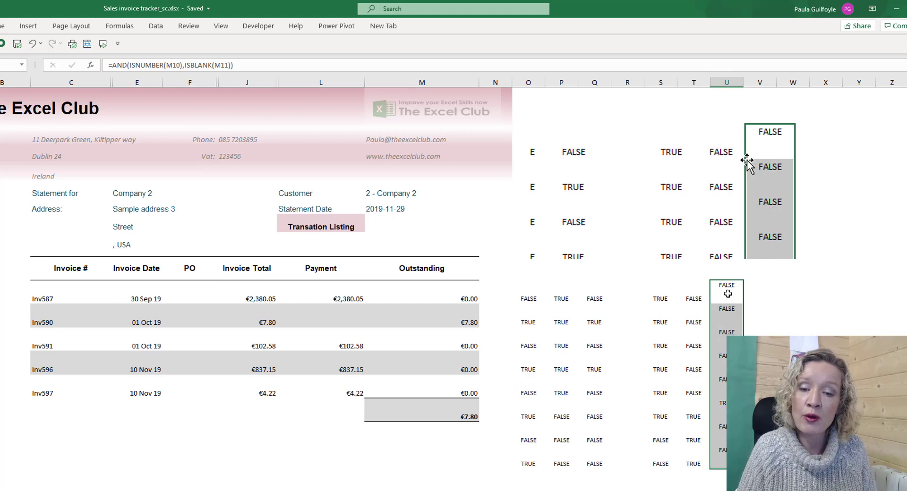
Step: Copy the text of the AND formula from U10, leaving the cell's formula intact
click(726, 290)
drag(244, 67, 2, 72)
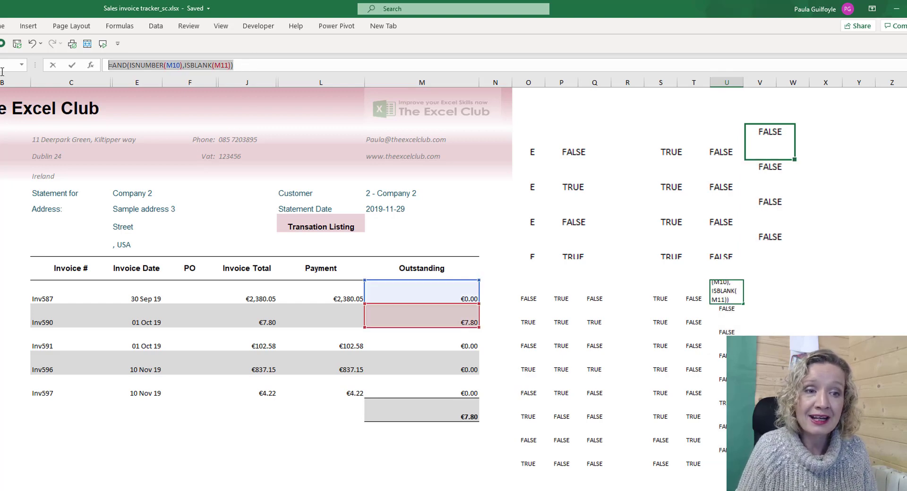
key(Return)
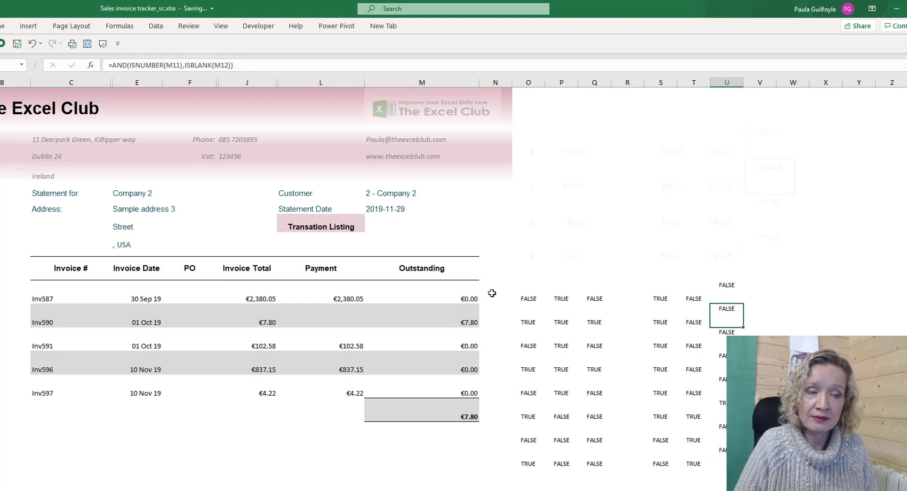
Step: Select the Outstanding column from M10 down to the end of the sheet
click(416, 295)
key(shift+Down)
key(shift+Down)
key(shift+Down)
key(shift+Down)
key(shift+Down)
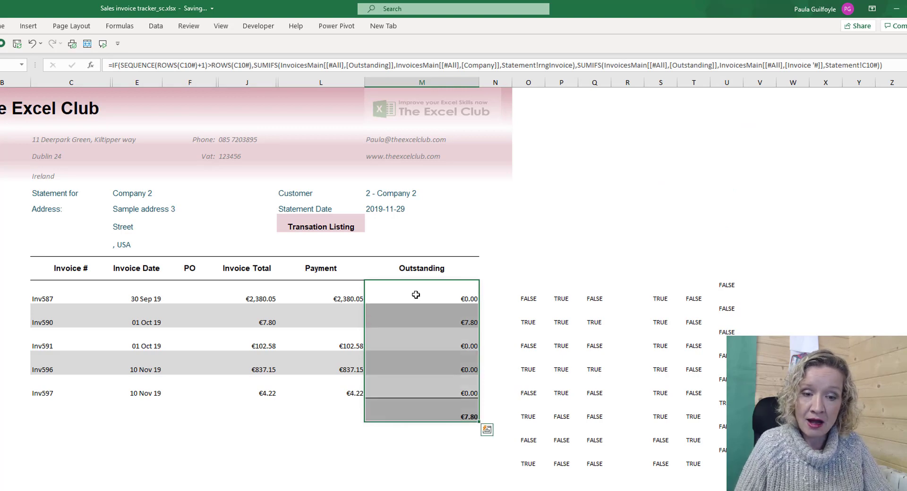
key(ctrl+shift+Down)
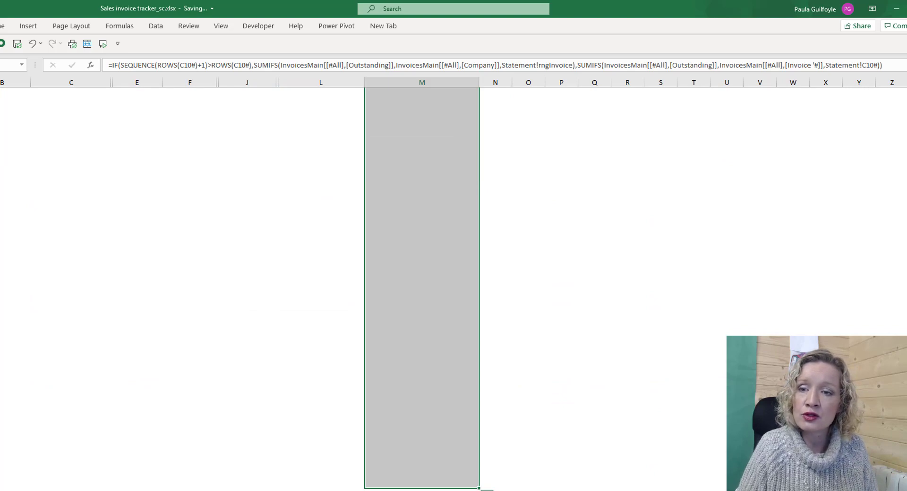
key(ctrl+BackSpace)
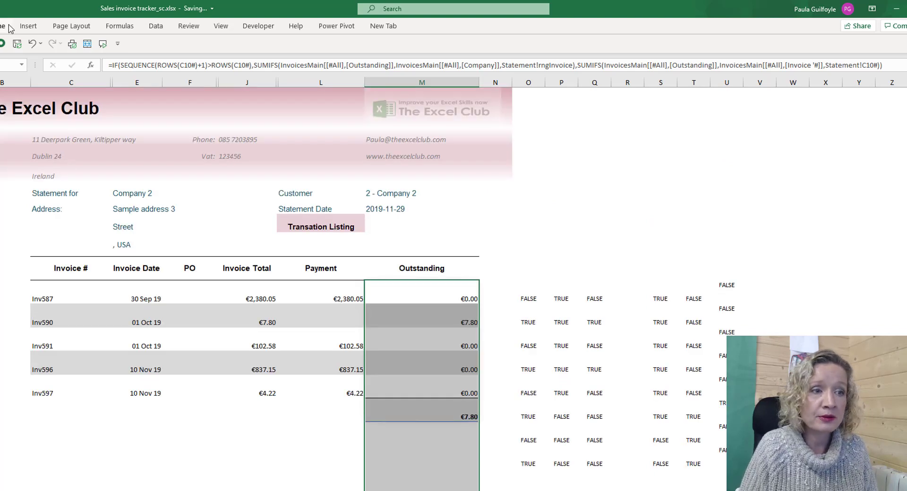
Step: Open the existing AND(ISNUMBER, ISBLANK) conditional formatting rule that applies to $M$10:$M$163 for editing
click(29, 26)
click(4, 26)
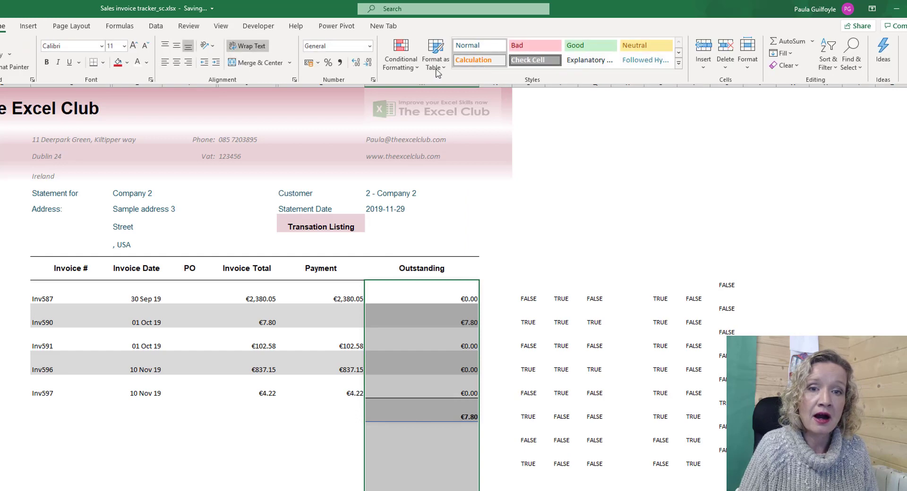
click(401, 53)
click(443, 238)
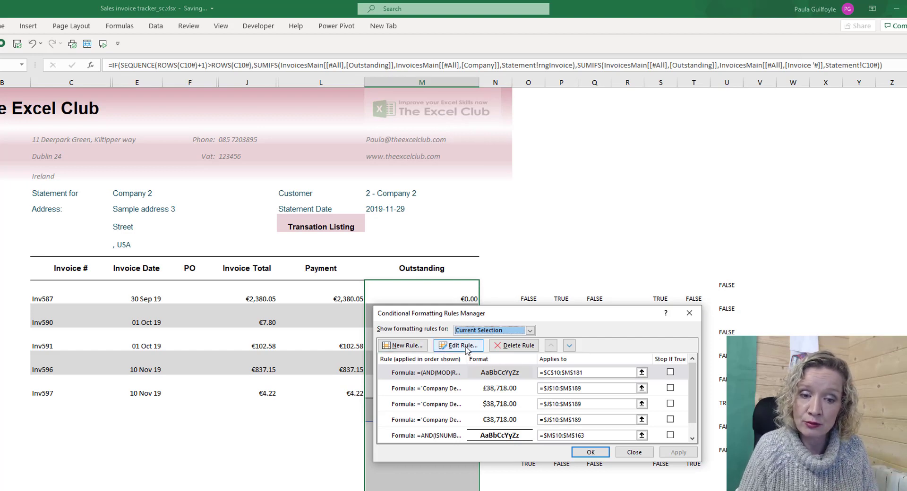
click(415, 435)
click(467, 347)
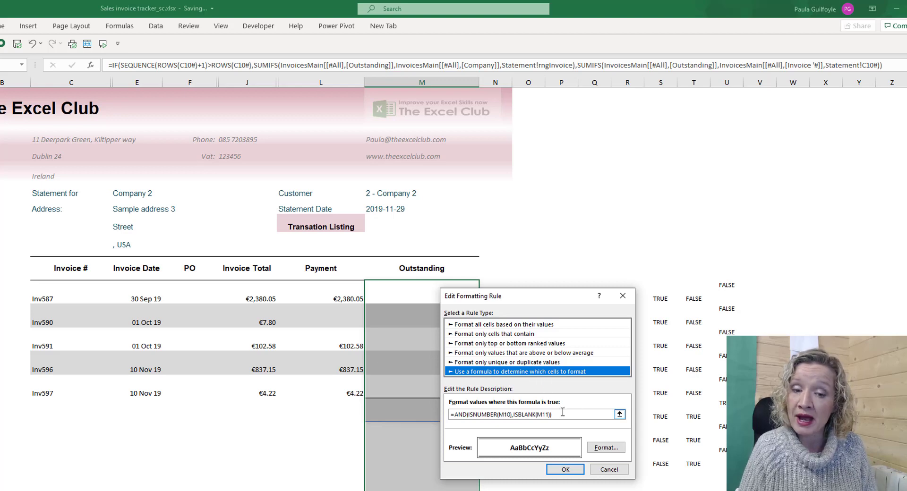
Step: Examine the total-row rule's fill and border formatting, keep its settings, and apply the conditional formatting rules
click(607, 450)
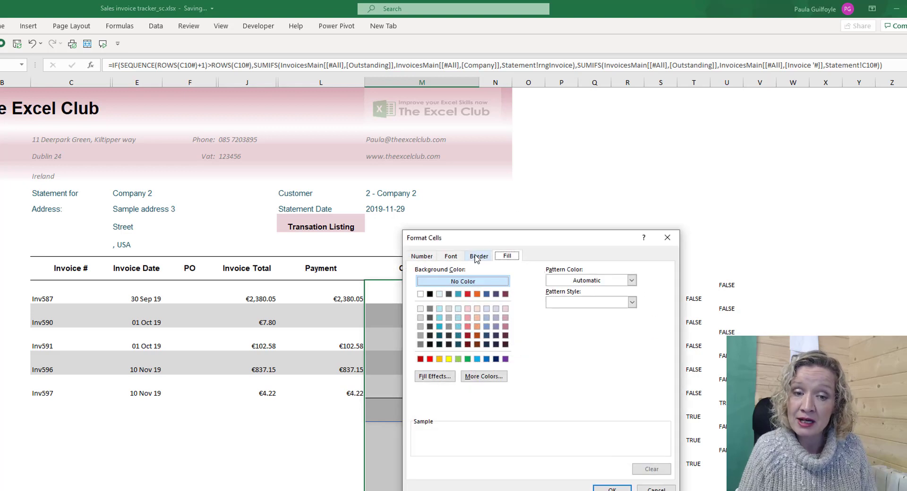
click(478, 256)
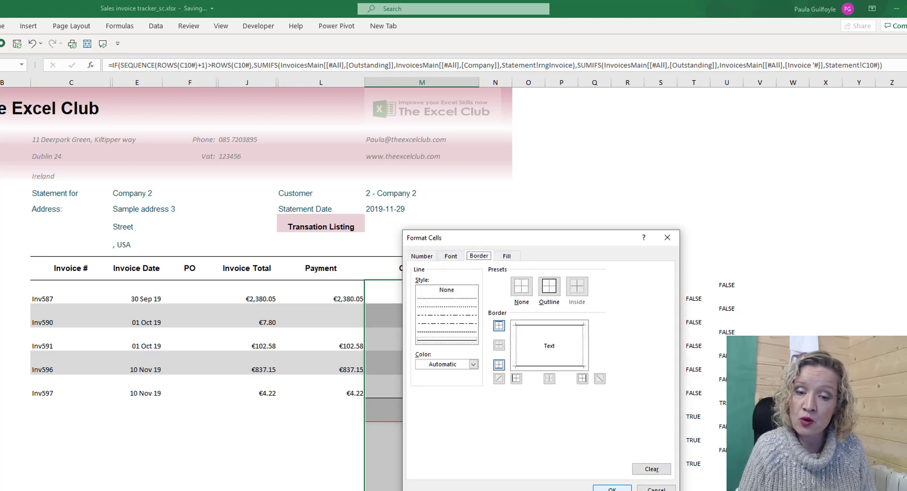
click(611, 489)
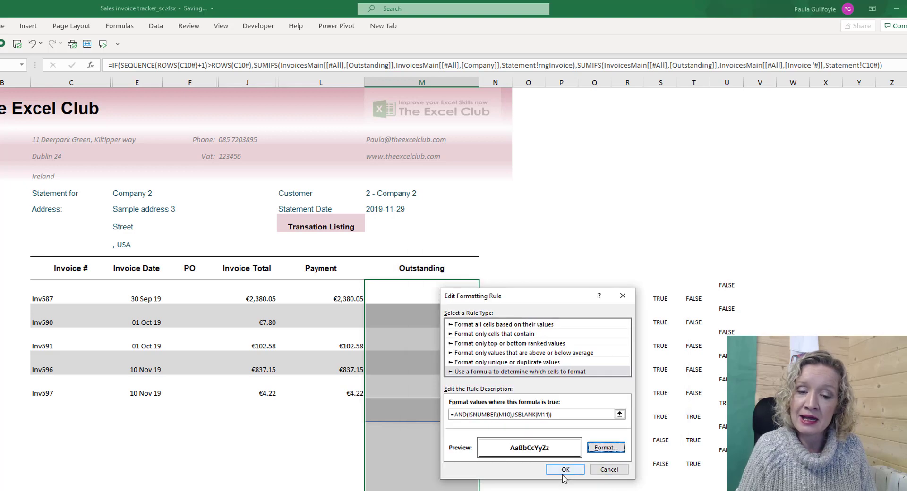
click(569, 471)
click(672, 455)
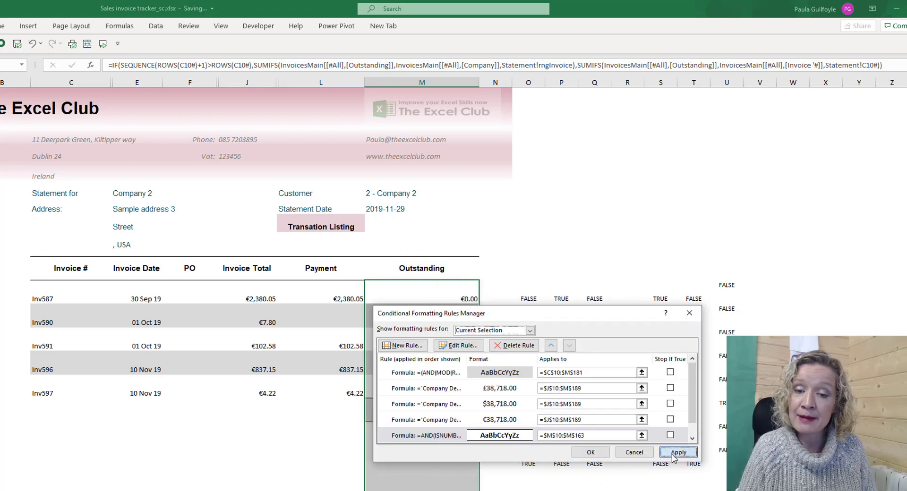
click(591, 452)
Step: Test the formatting by switching the listing type in L7 to Statement and back to Transation Listing
click(343, 224)
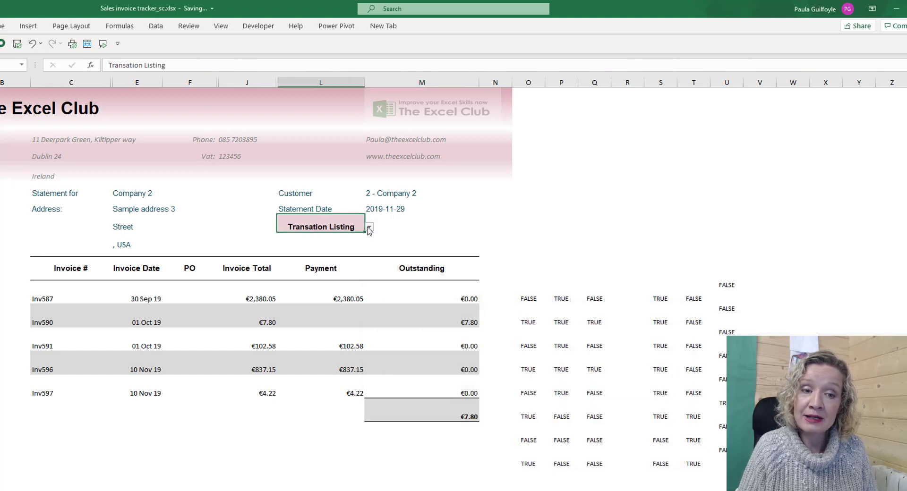
click(369, 229)
click(348, 235)
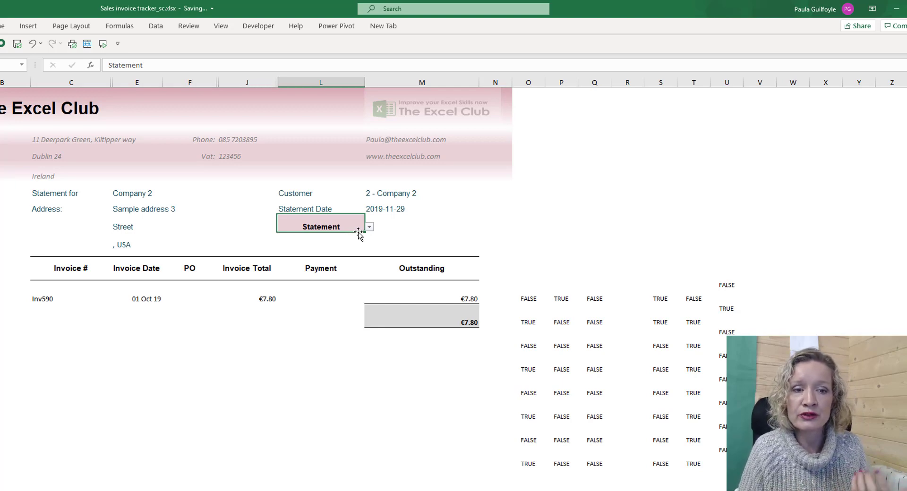
click(370, 231)
click(358, 245)
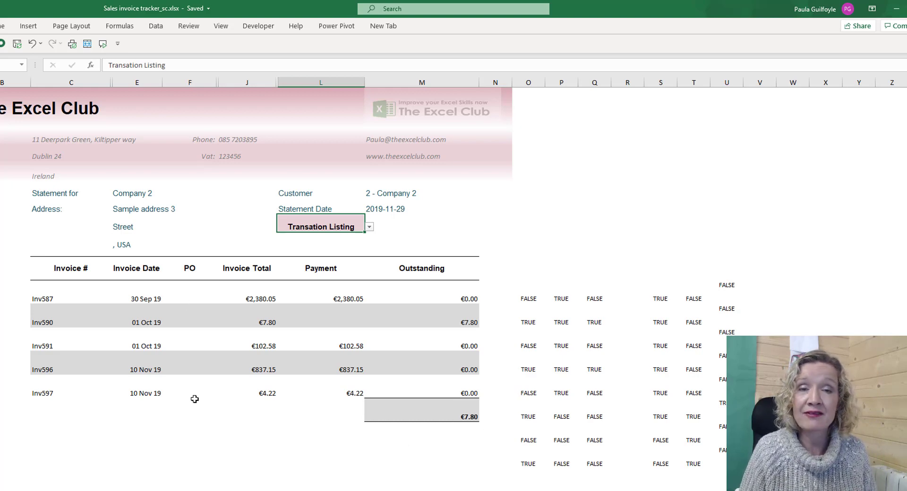
Step: Select the first Invoice Date cell in the invoice listing to examine its formula
click(137, 298)
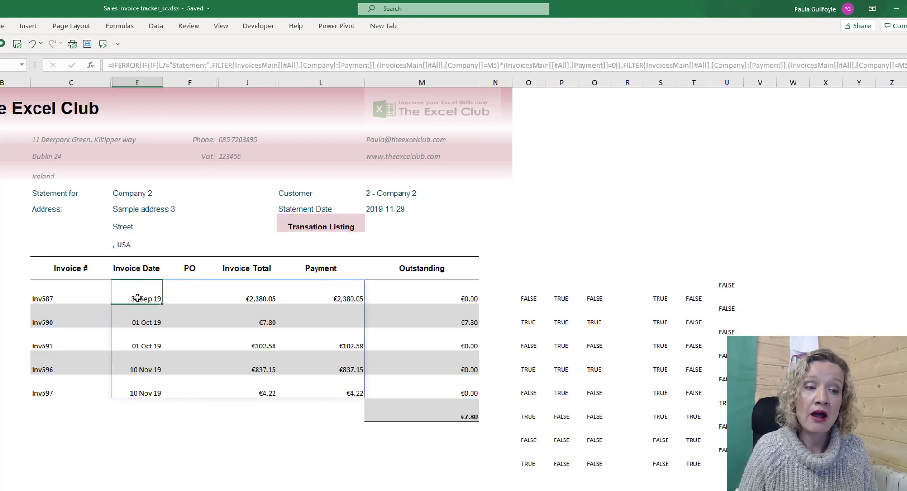